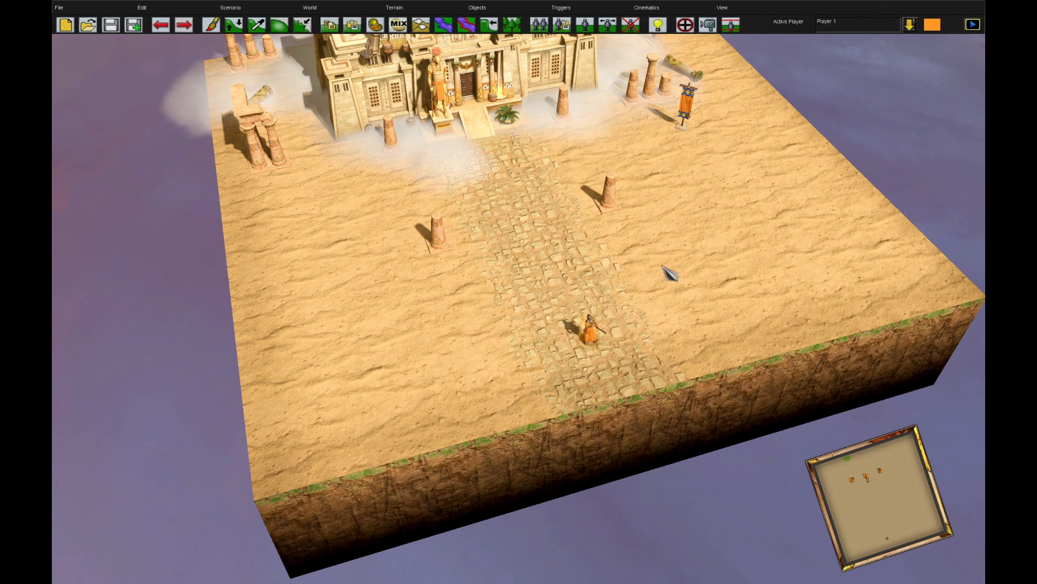
Create a new trigger and open its effects for editing
click(689, 26)
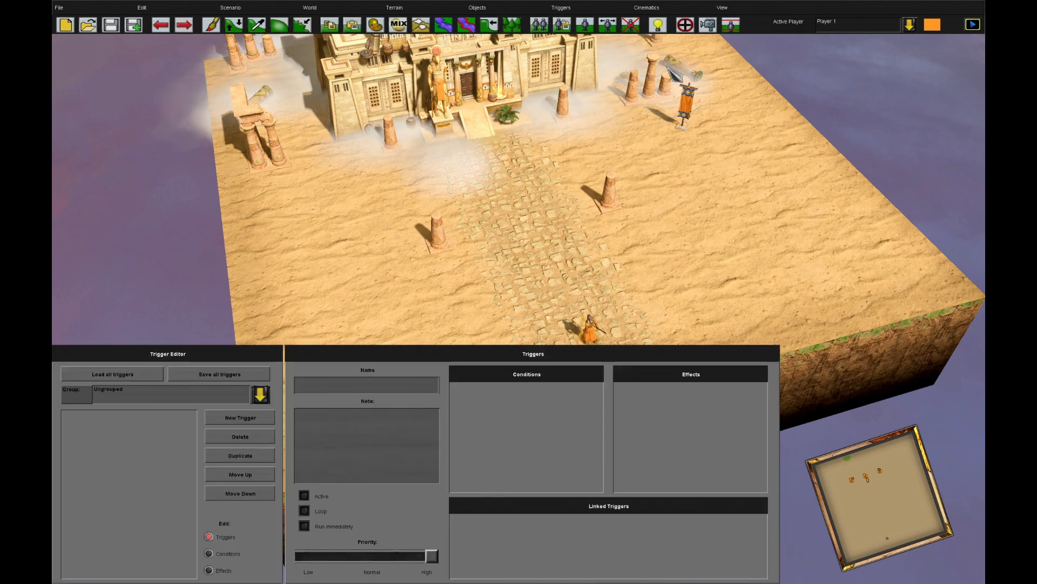
click(241, 417)
click(209, 570)
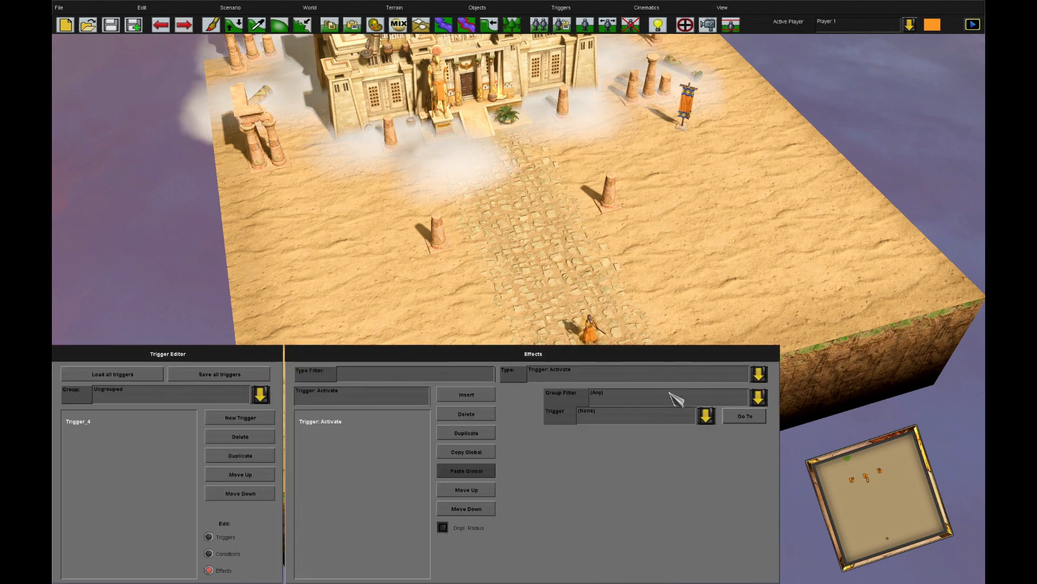
Change the trigger's effect to Army: Set Shading and check which armies it can use
click(694, 377)
drag(750, 485, 778, 402)
scroll(655, 463, down, 5)
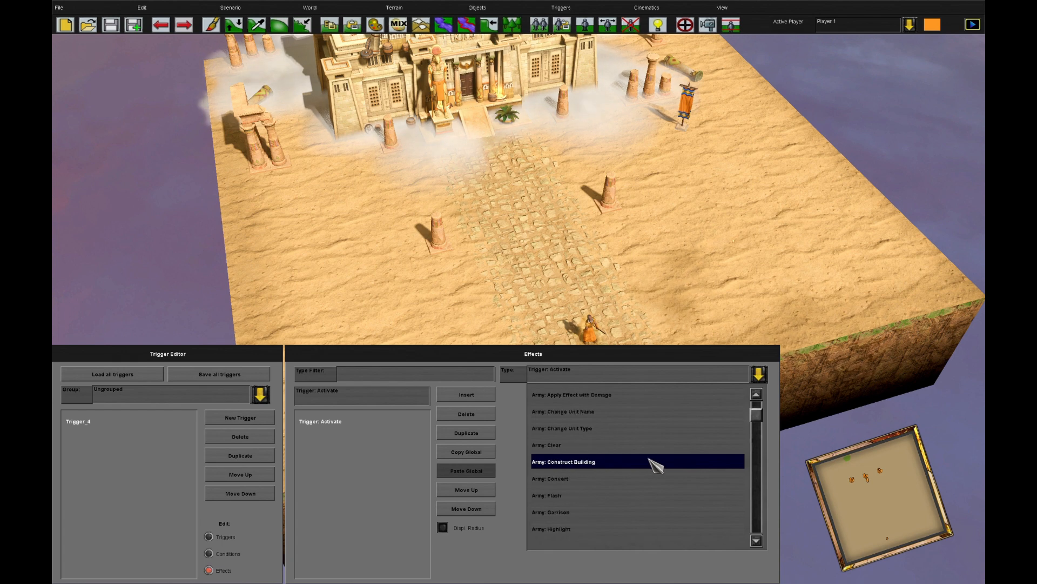
scroll(658, 463, down, 3)
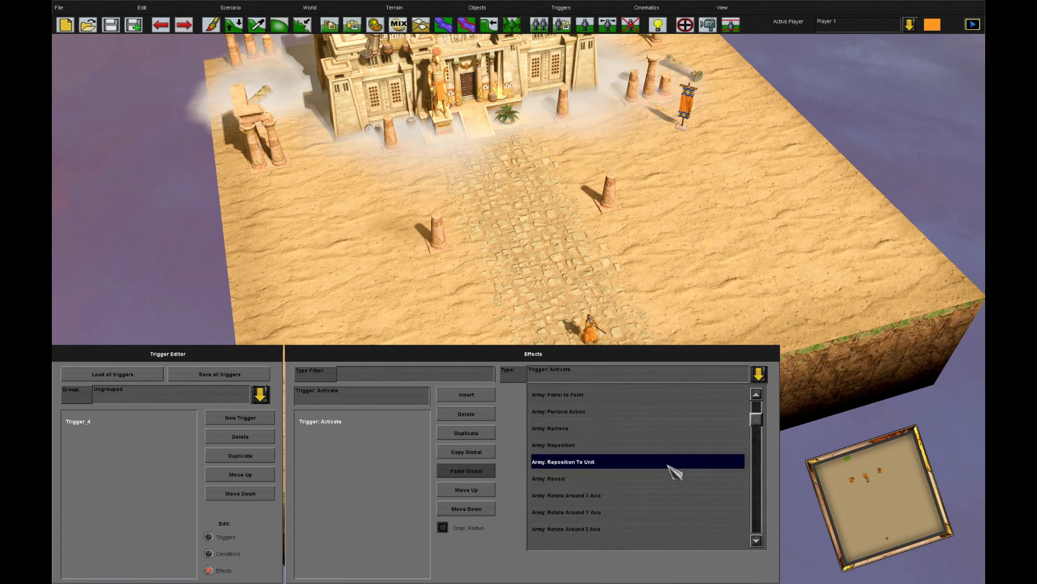
scroll(670, 480, down, 5)
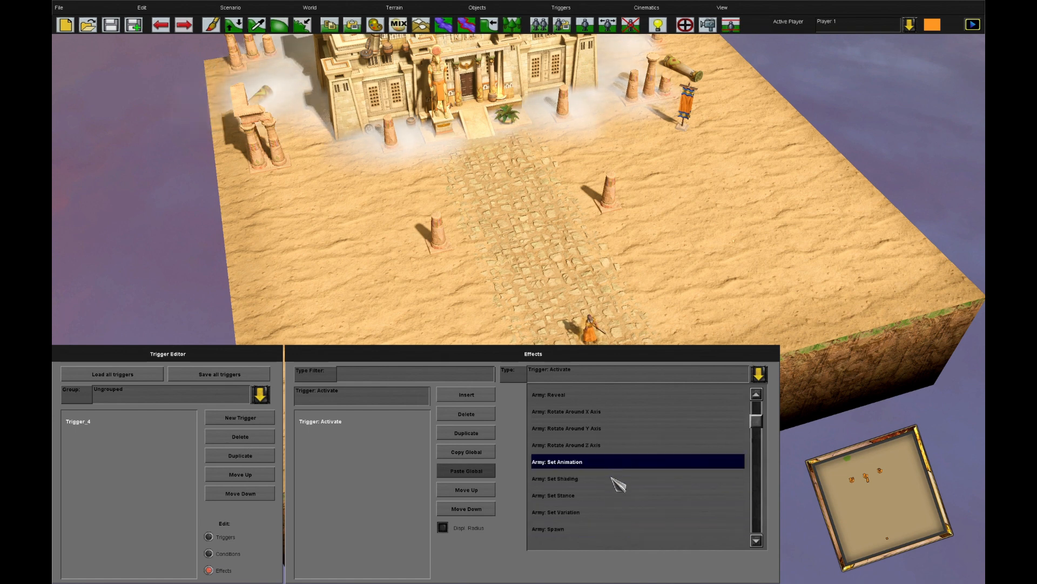
click(637, 477)
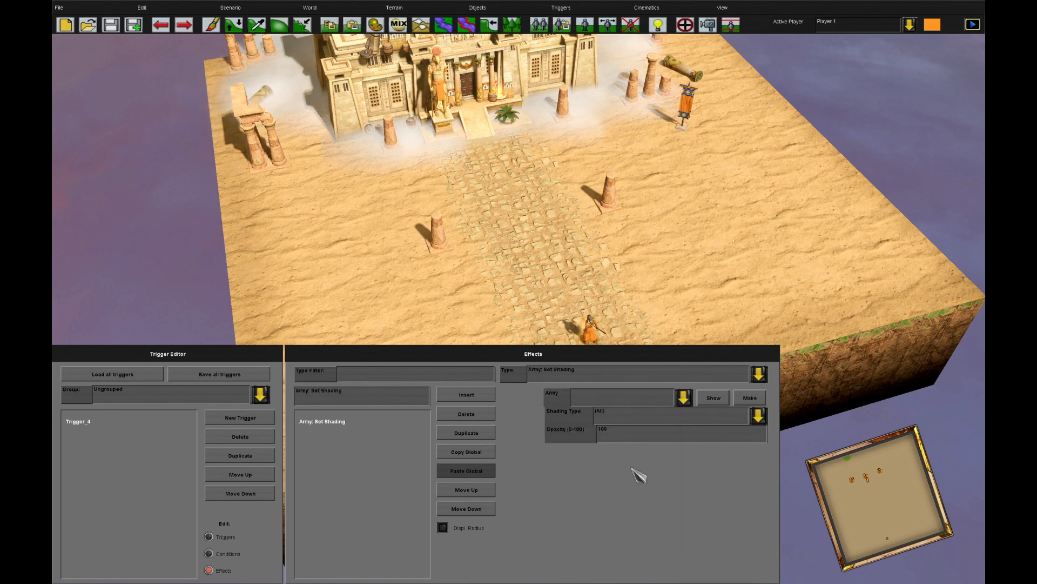
click(620, 395)
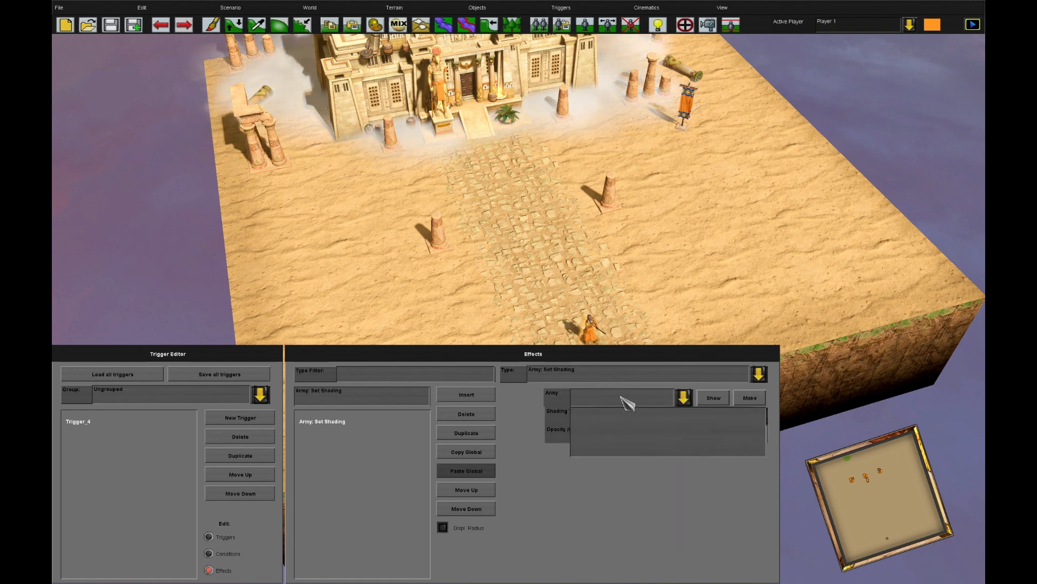
click(594, 507)
key(Escape)
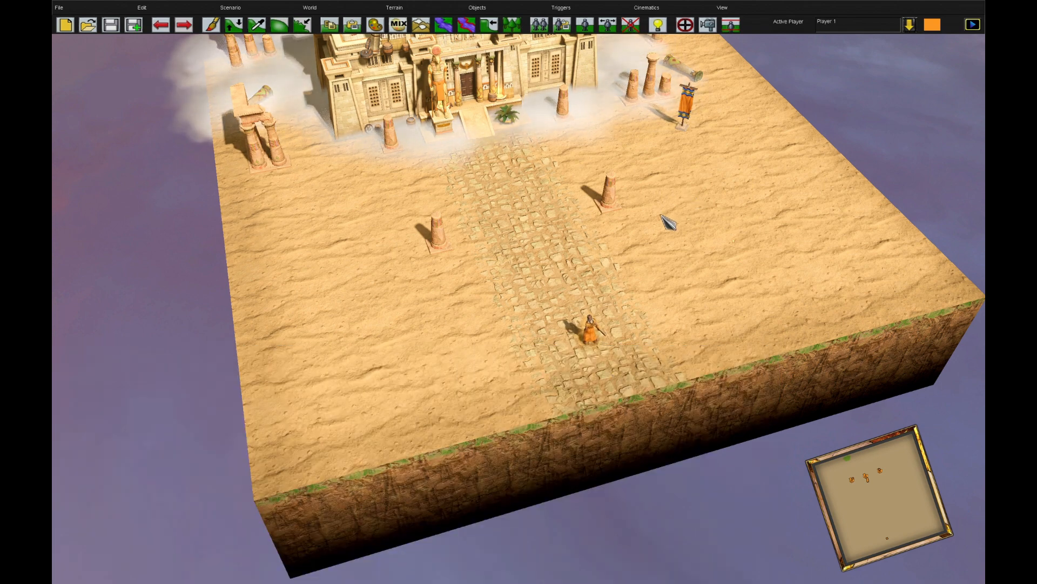
Change the effect to Unit: Convert and assign the Son of Osiris on the stone path as its unit
click(688, 27)
click(598, 378)
scroll(640, 494, down, 3)
click(621, 462)
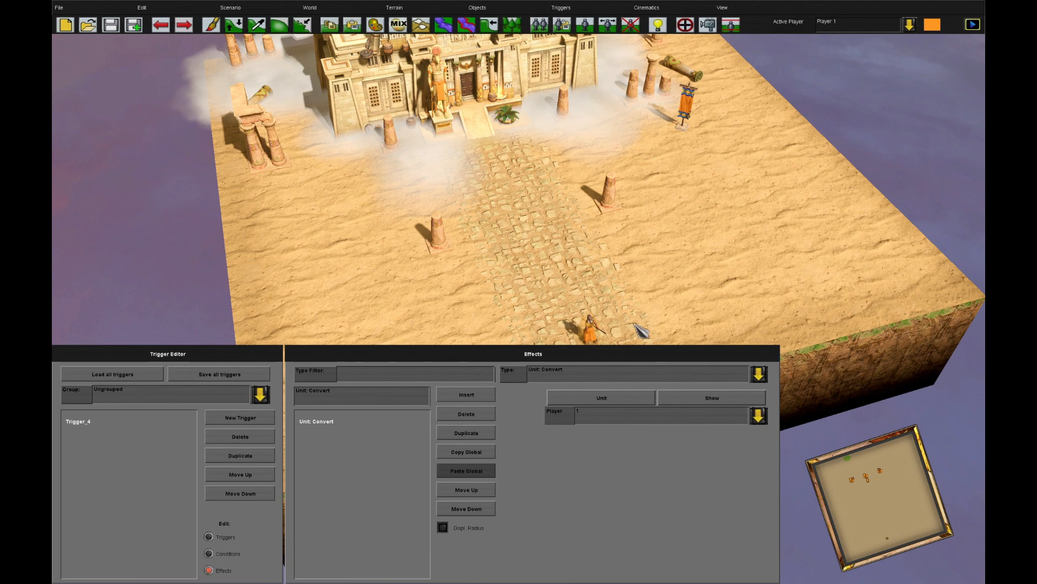
click(600, 331)
click(617, 397)
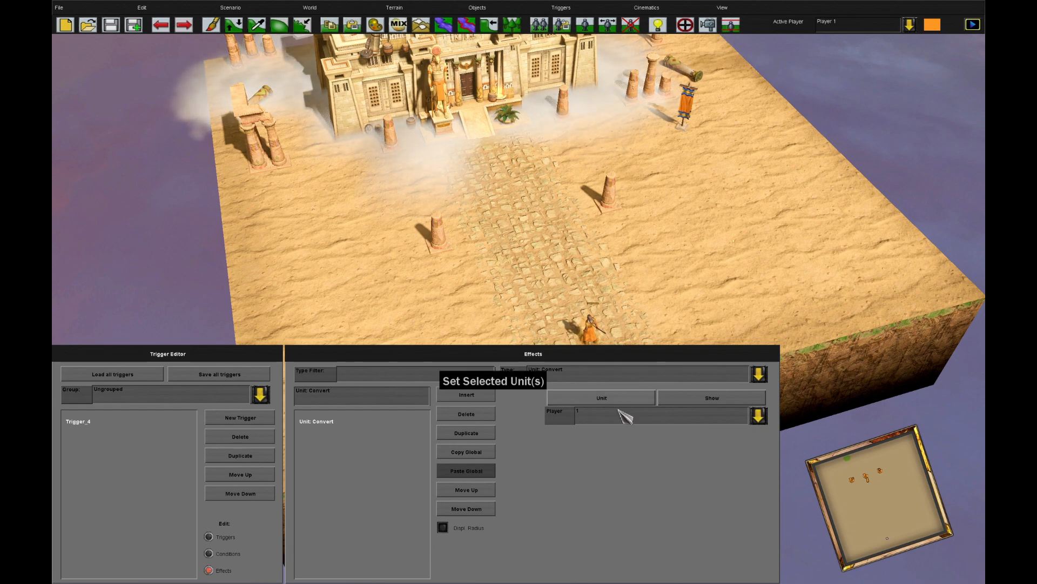
click(682, 402)
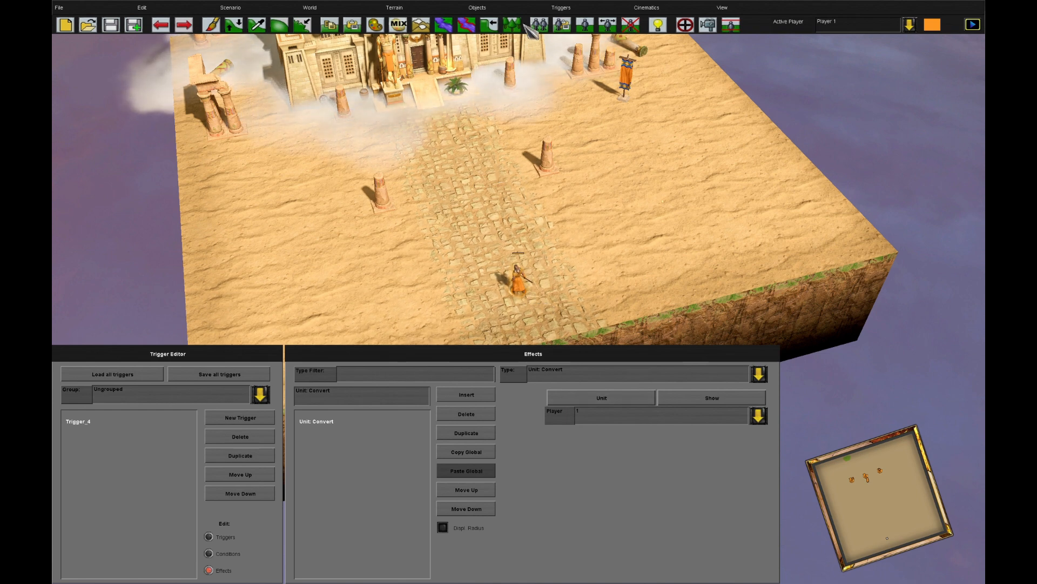
Examine the object info of the Son of Osiris, including its unit ID
click(477, 8)
click(530, 117)
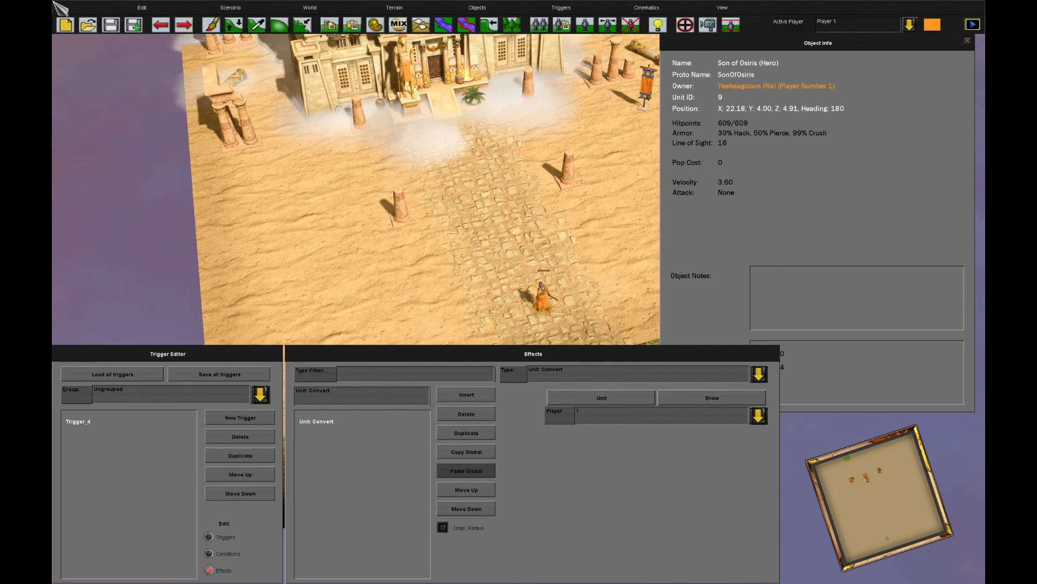
click(968, 42)
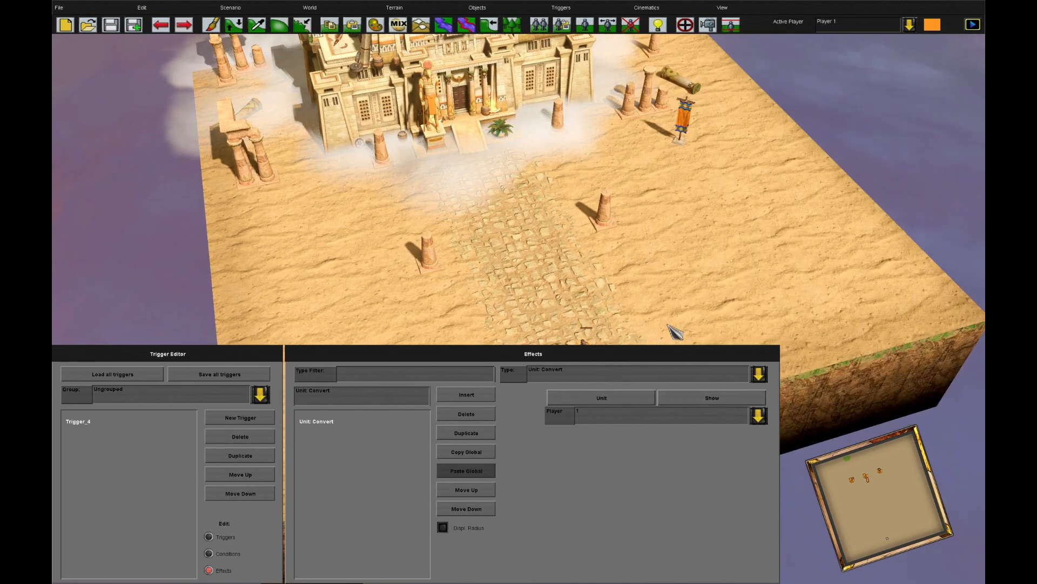
Delete the Unit: Convert effect from the trigger and leave the trigger editor
click(478, 413)
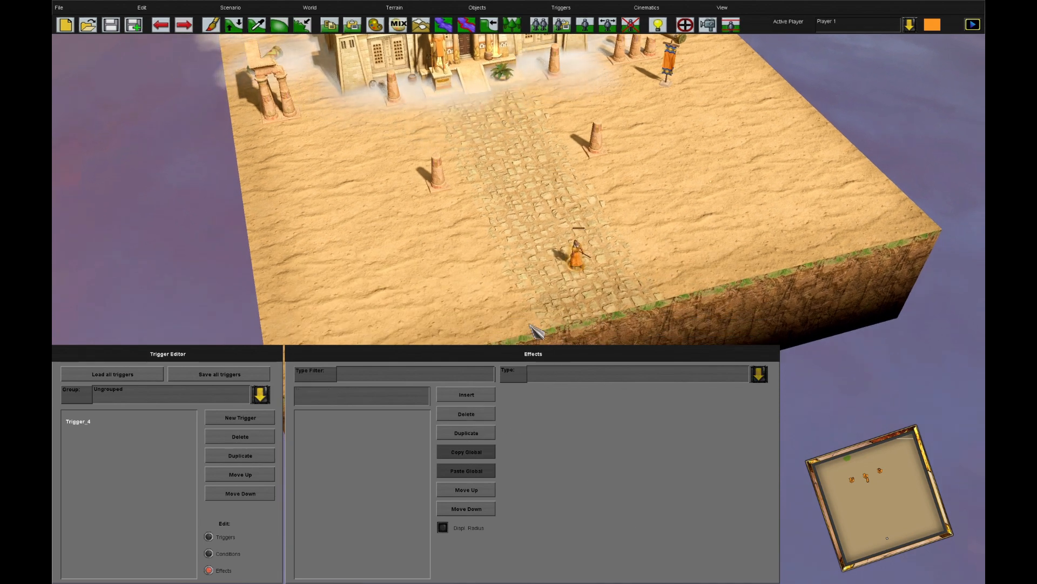
key(Escape)
Create an army named Yeeb from the Son of Osiris on the stone path
click(578, 5)
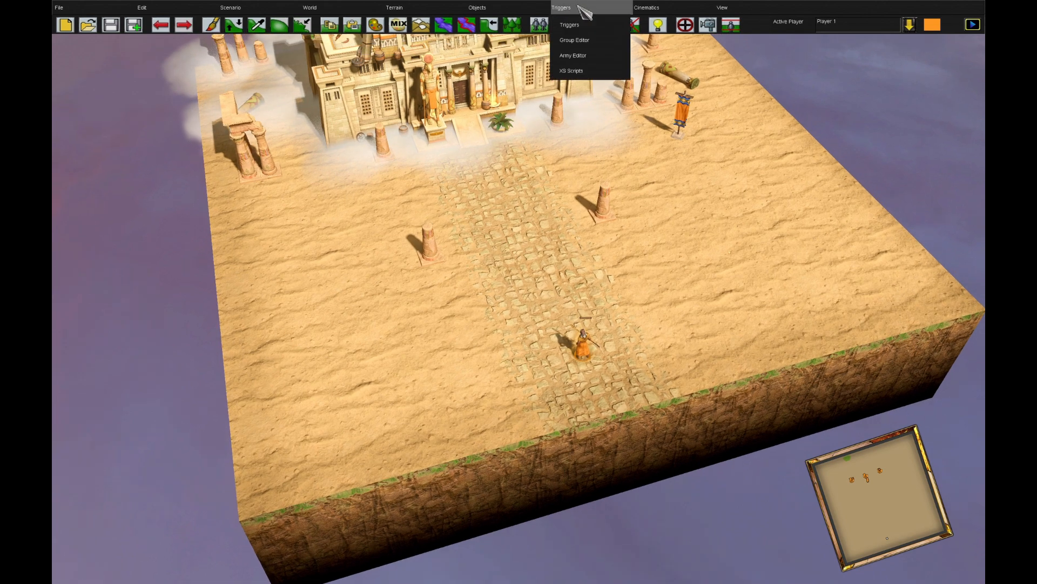
click(600, 63)
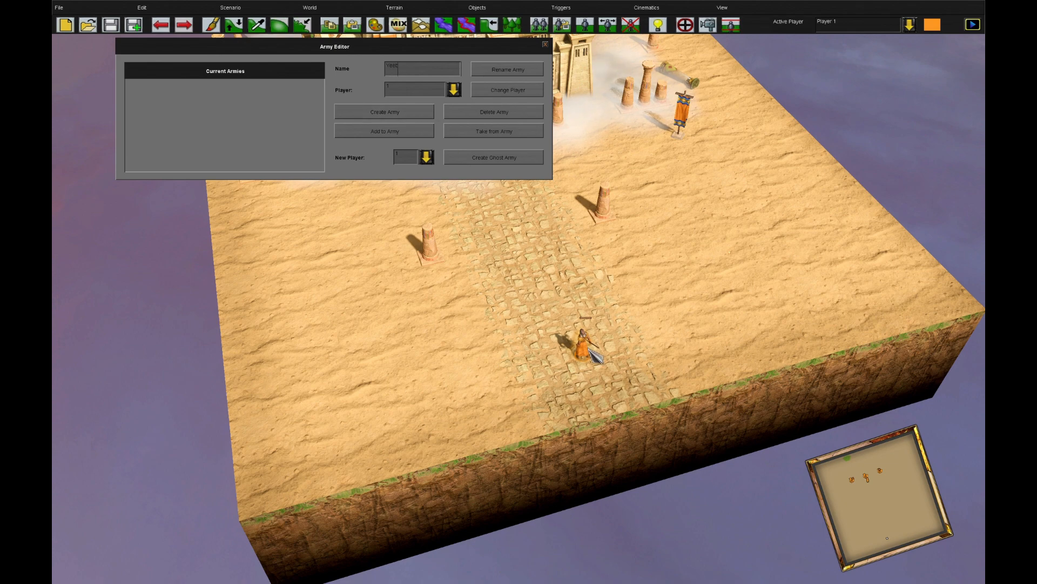
click(384, 113)
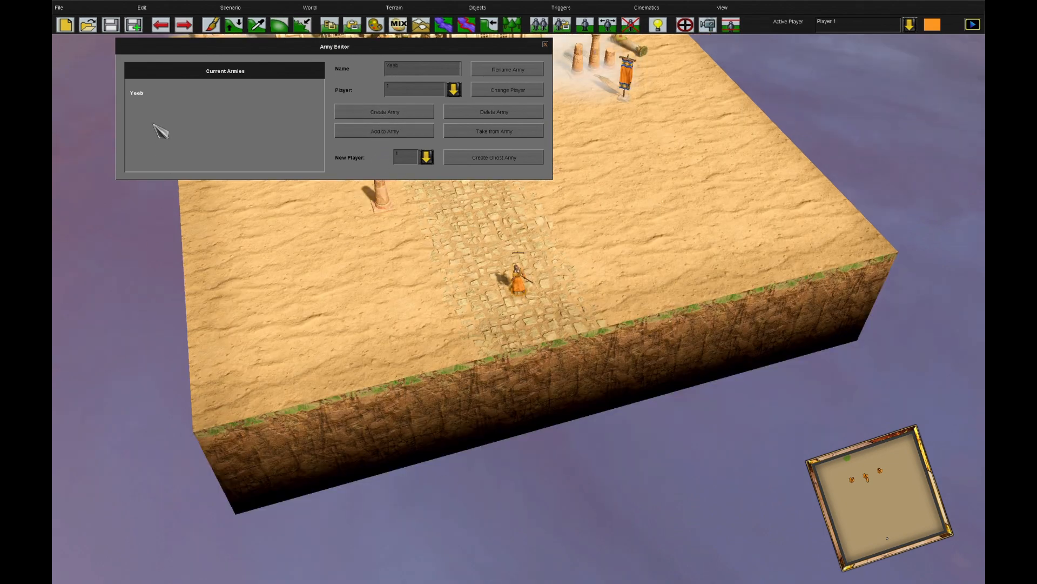
Create an empty ghost army for player 1 and leave the army editor
key(Up)
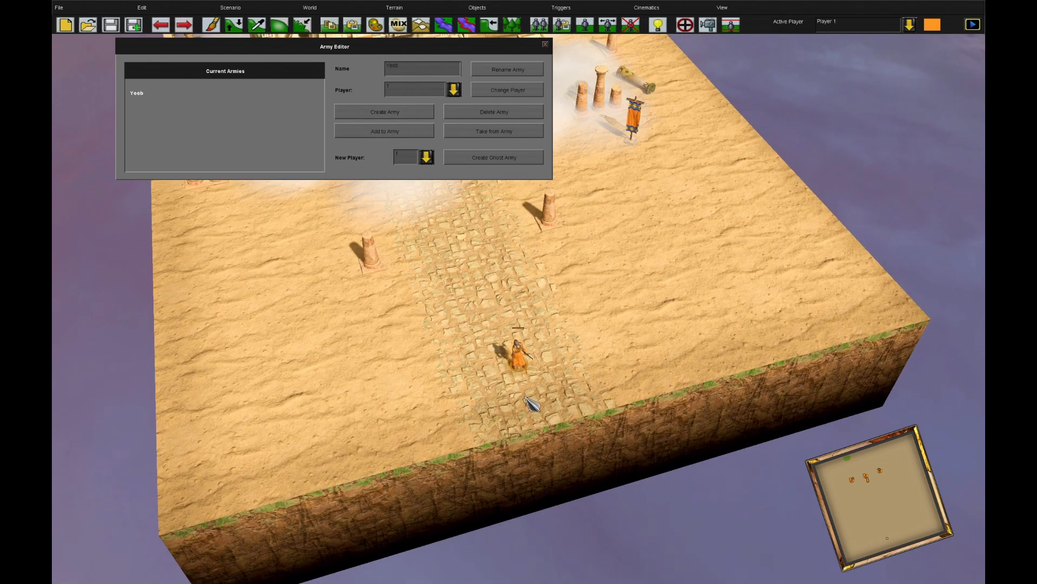
key(Up)
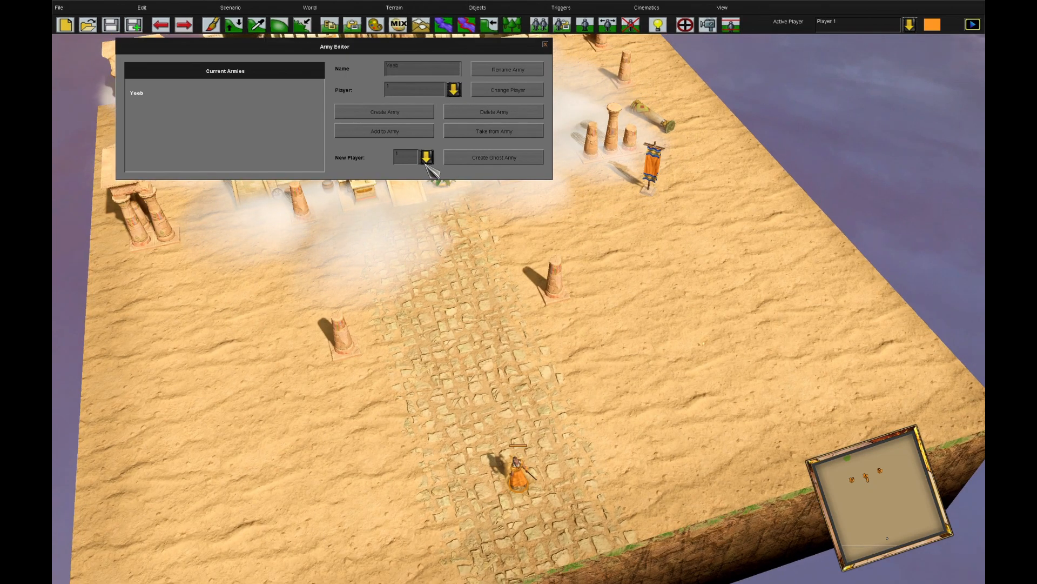
click(495, 161)
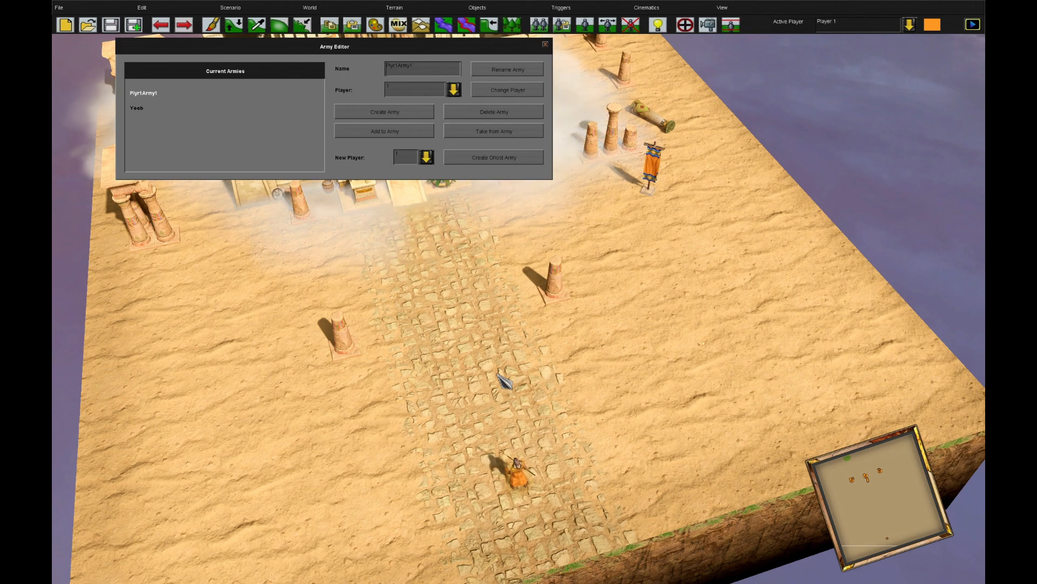
key(Escape)
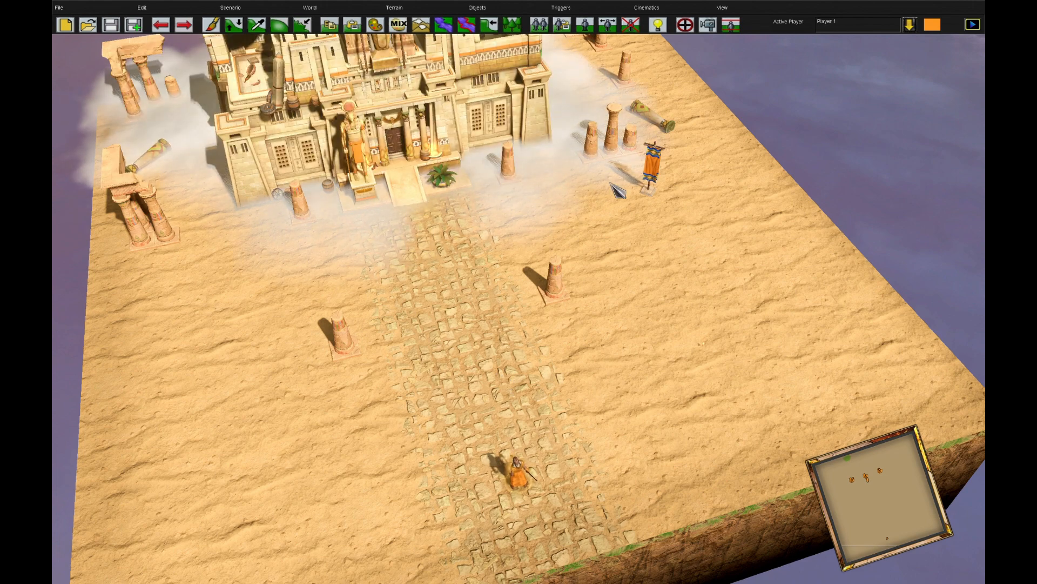
Insert an Army: Spawn effect in the trigger and assign the army Plyr1Army1 to it
click(692, 32)
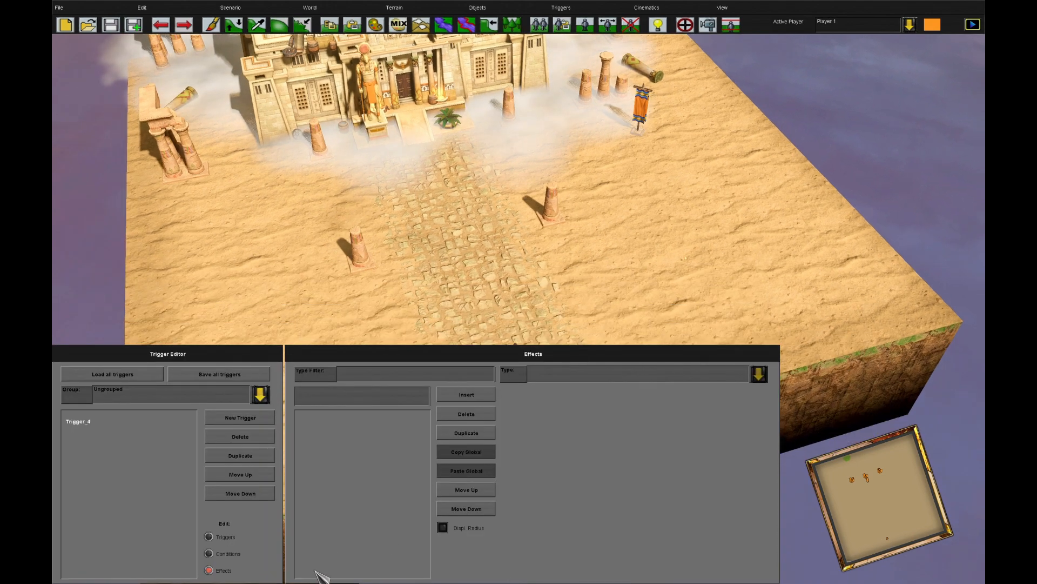
click(209, 570)
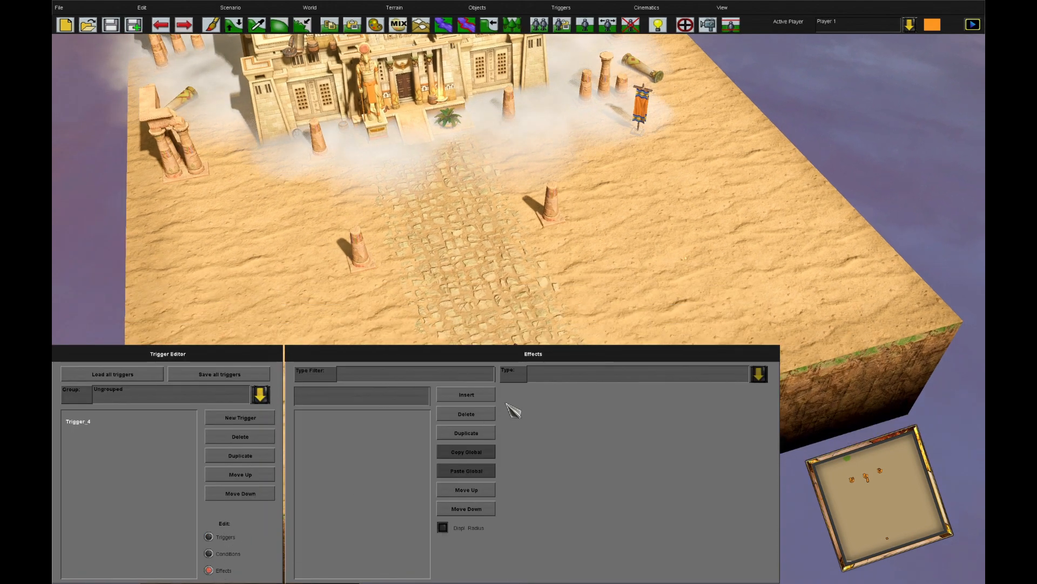
click(458, 395)
click(597, 371)
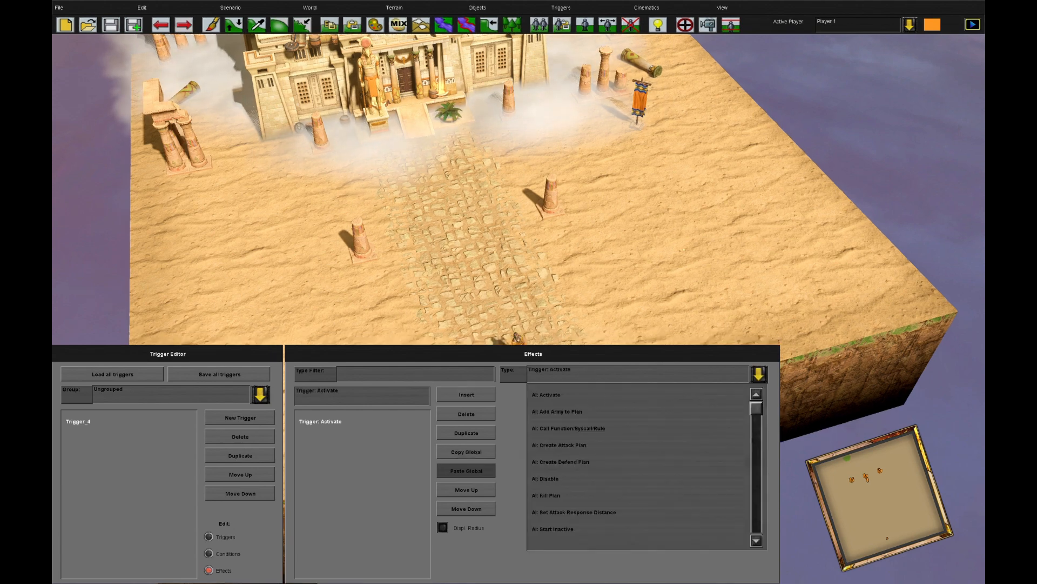
scroll(649, 458, down, 5)
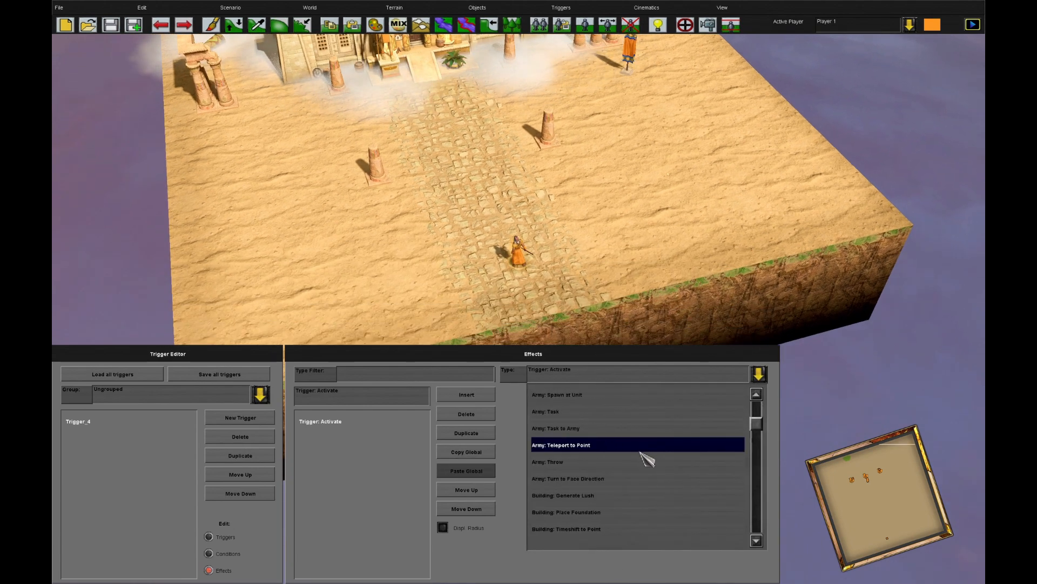
scroll(638, 441, up, 2)
click(628, 439)
click(617, 398)
click(625, 431)
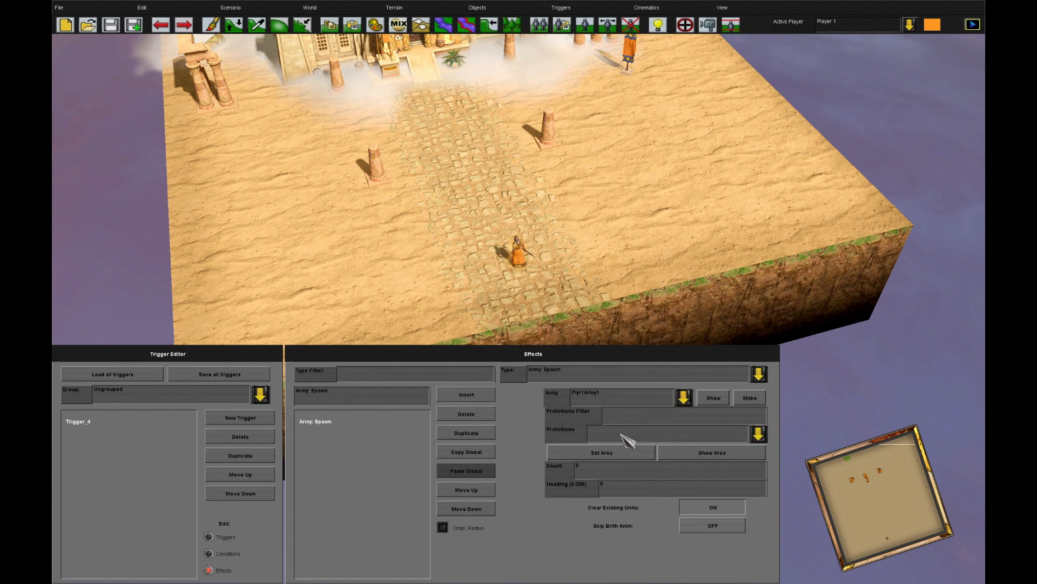
Set the ProtoName of the Army: Spawn effect to AutomatonSPC
click(627, 416)
text(au)
click(650, 438)
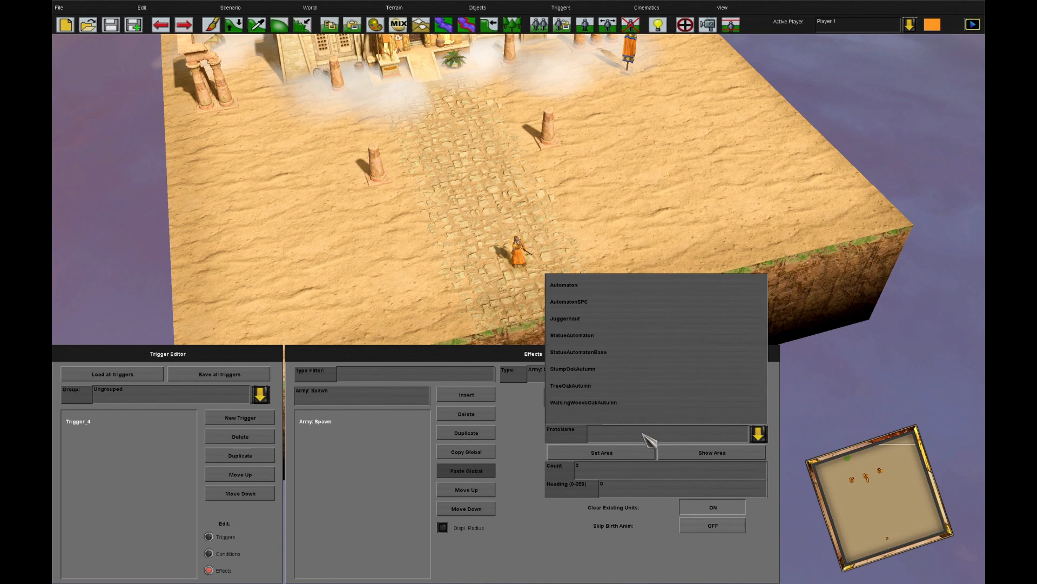
click(621, 313)
Place the spawn area on the stone path between the two pillars and set Count to 1 with Skip Birth Anim on
click(616, 454)
click(482, 178)
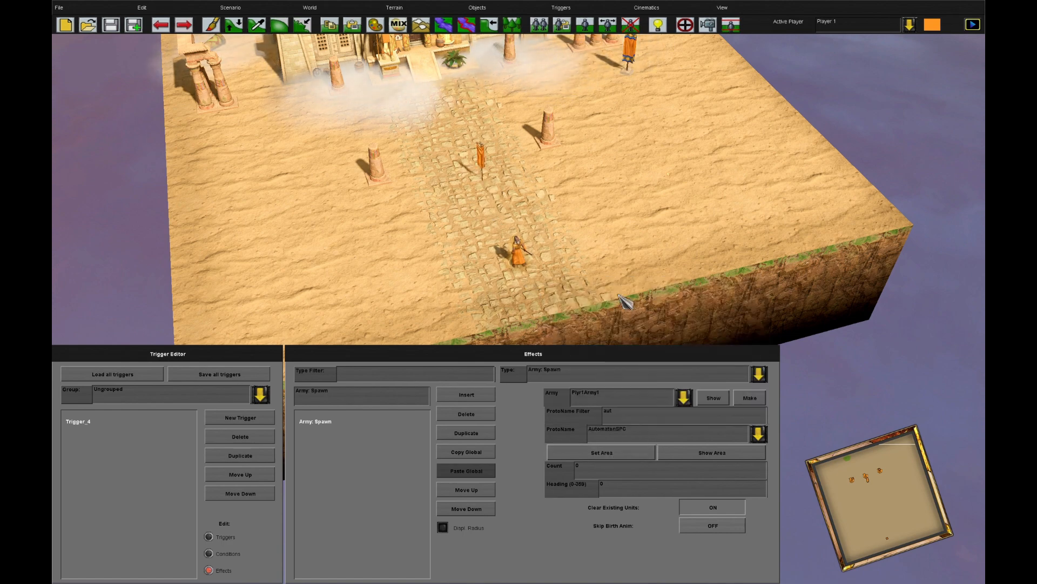
click(708, 454)
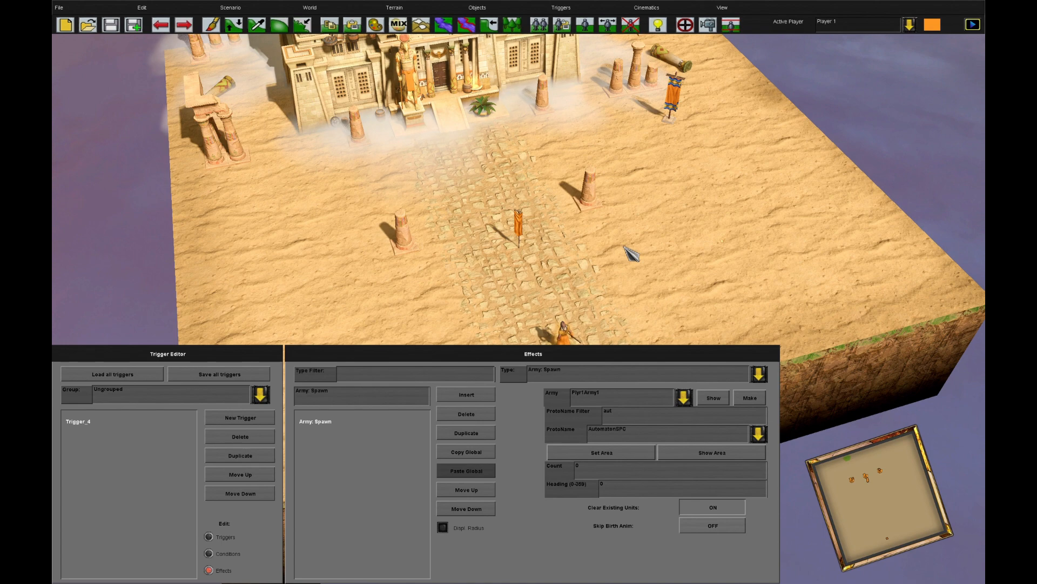
drag(594, 473, 539, 464)
text(1)
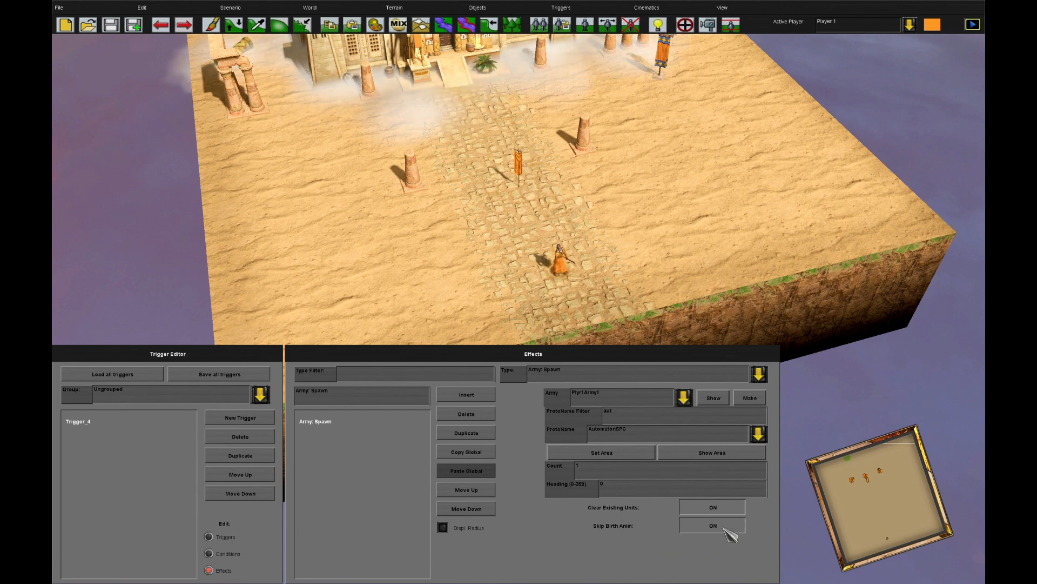
Add an Army: Set Shading effect for Plyr1Army1 with the Bronze shading type
click(475, 396)
click(551, 380)
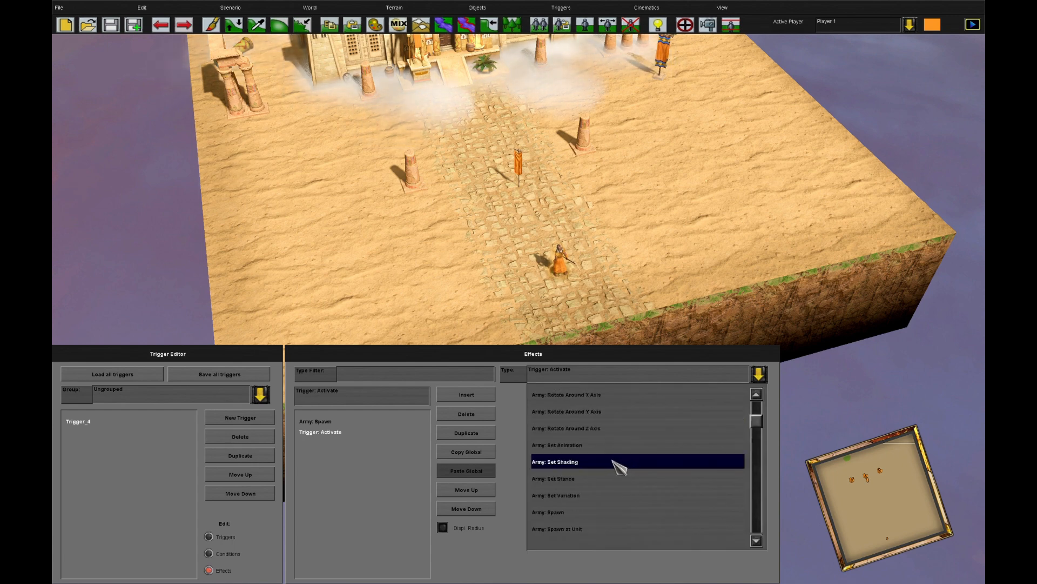
click(618, 466)
click(626, 418)
click(621, 434)
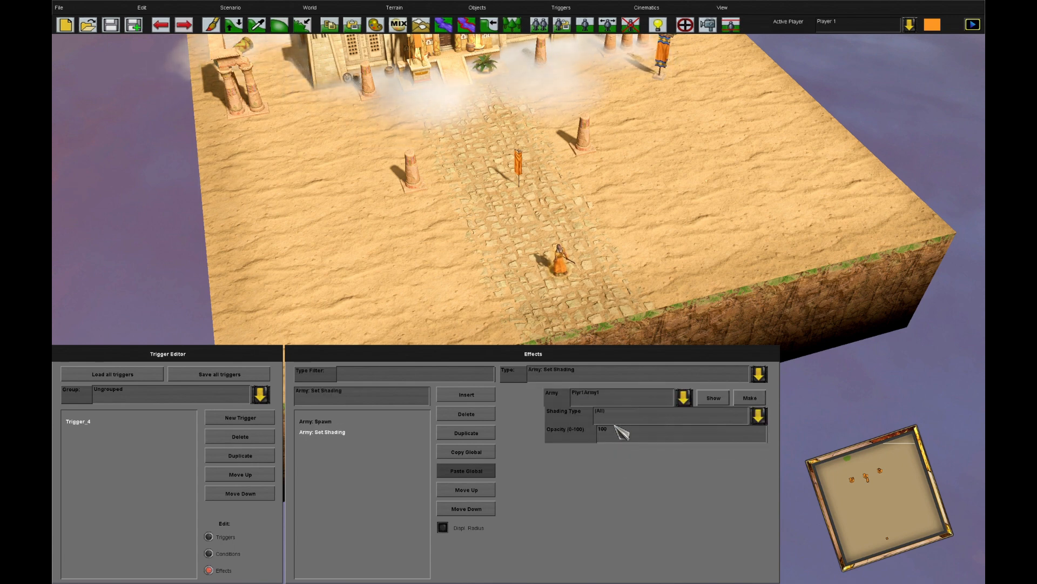
click(617, 419)
click(630, 460)
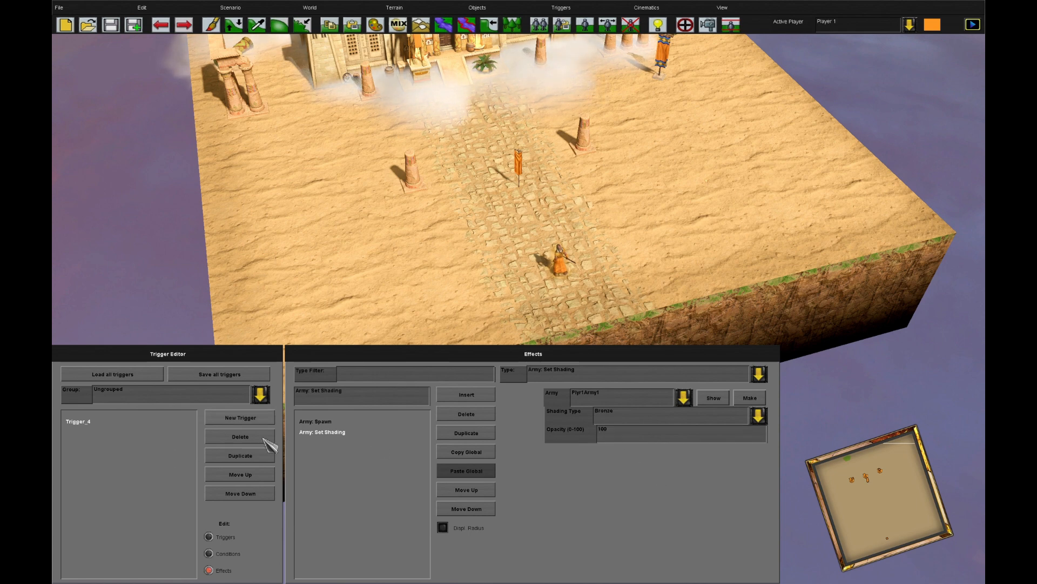
Check the trigger's effects and overview, and playtest the scenario
click(324, 422)
click(231, 539)
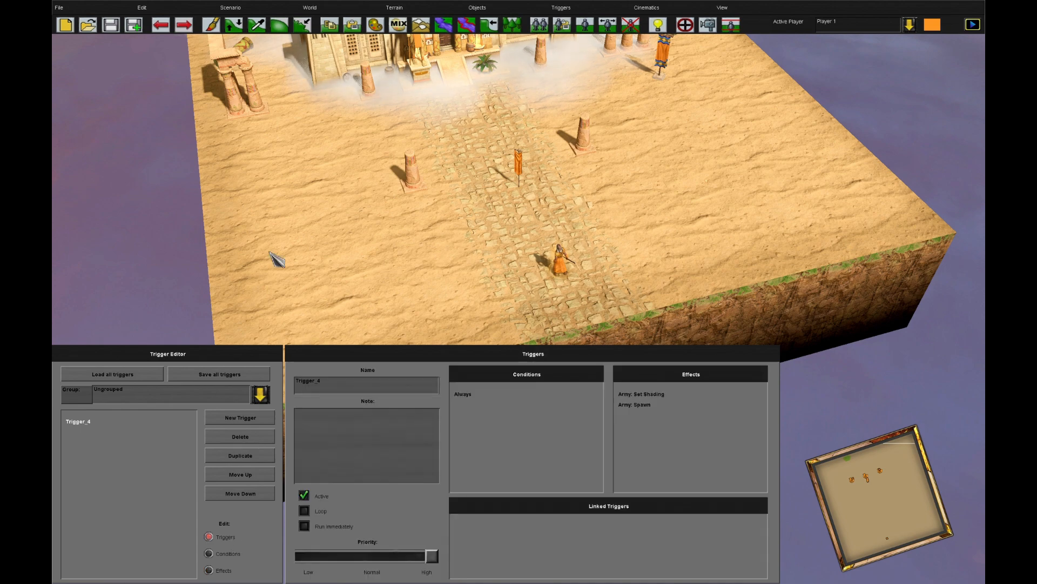
click(230, 8)
click(271, 72)
click(558, 265)
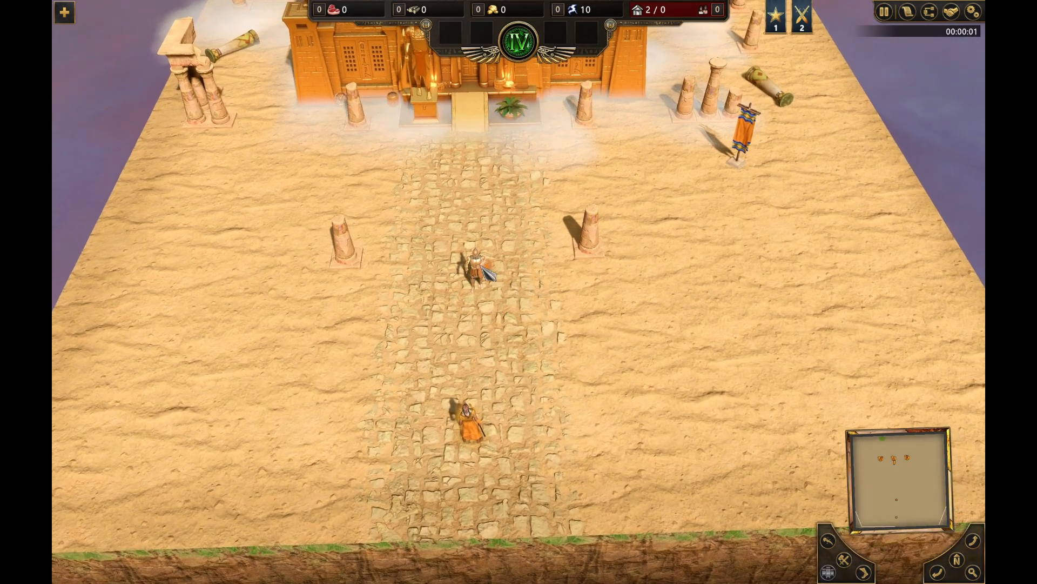
Select the bronze automaton in the playtest, order it around the stone path, inspect its shading up close and quit the playtest
click(482, 268)
right_click(557, 300)
scroll(596, 351, up, 5)
right_click(441, 344)
scroll(593, 558, down, 2)
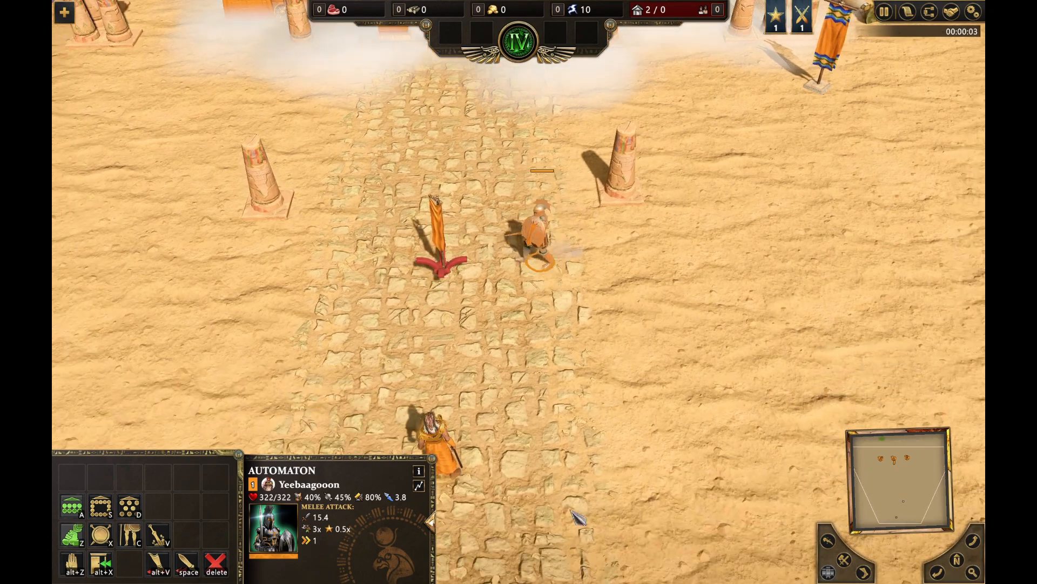
scroll(593, 558, up, 4)
right_click(561, 463)
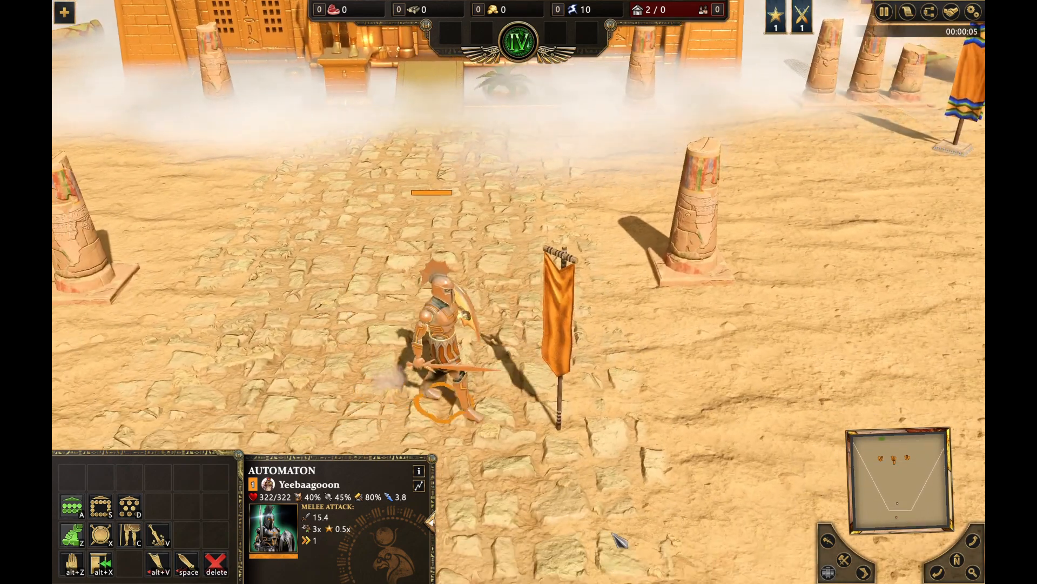
scroll(738, 535, down, 1)
scroll(732, 361, down, 3)
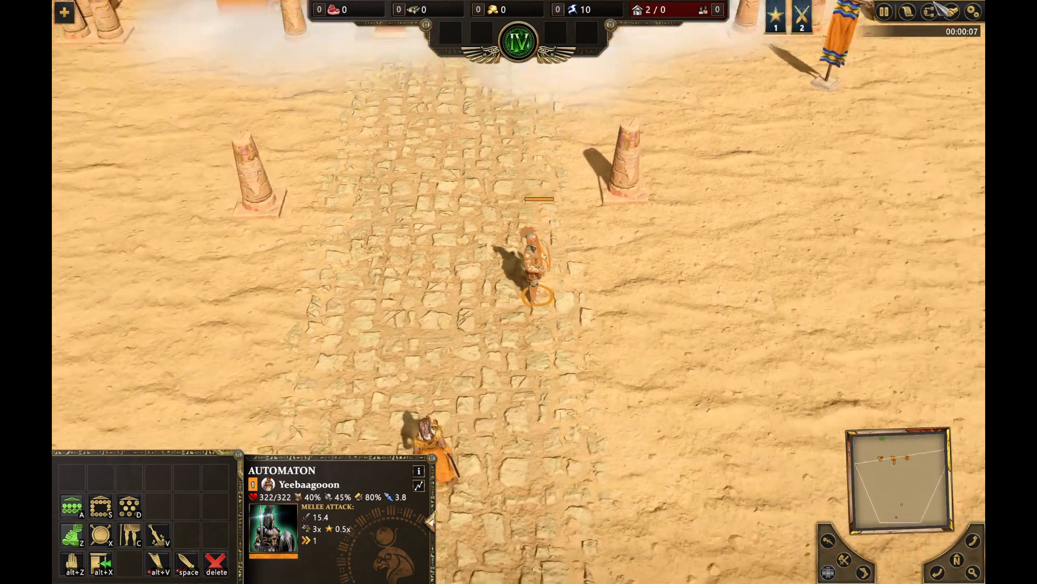
key(Escape)
click(514, 390)
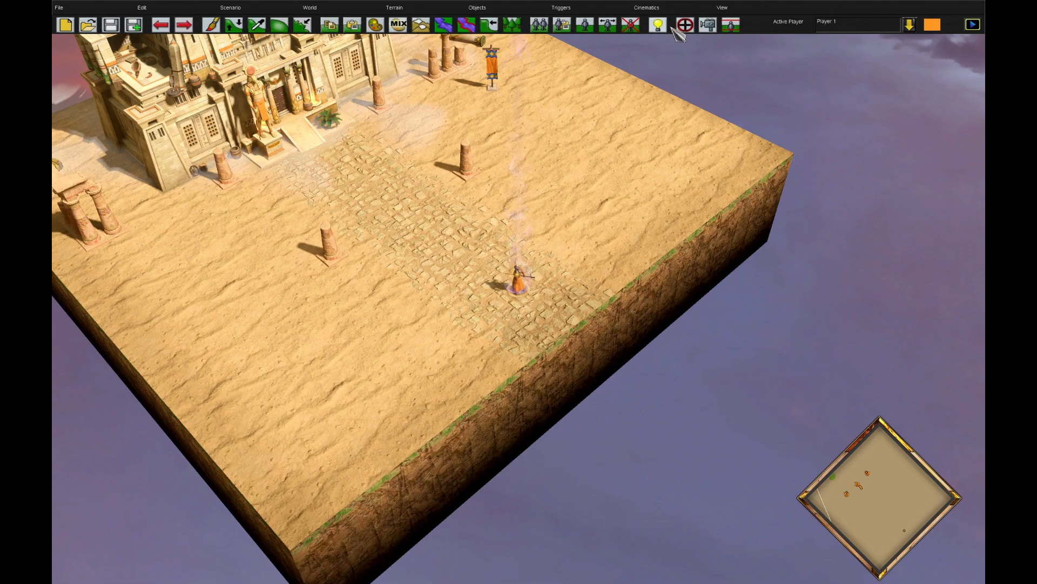
Duplicate the Army: Spawn effect in Trigger_4 and place the copy before Army: Set Shading
click(658, 25)
click(219, 569)
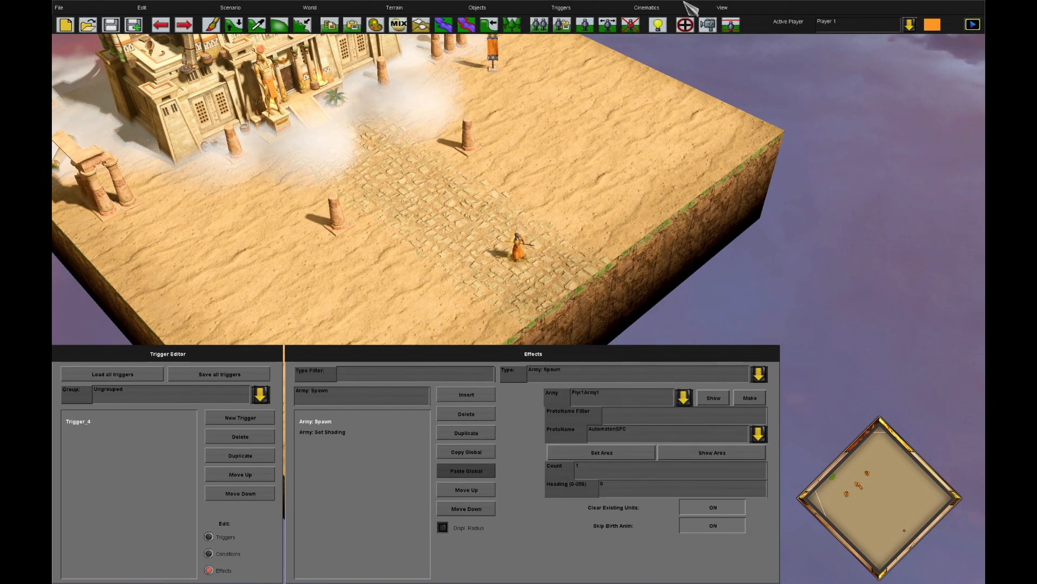
scroll(587, 200, up, 3)
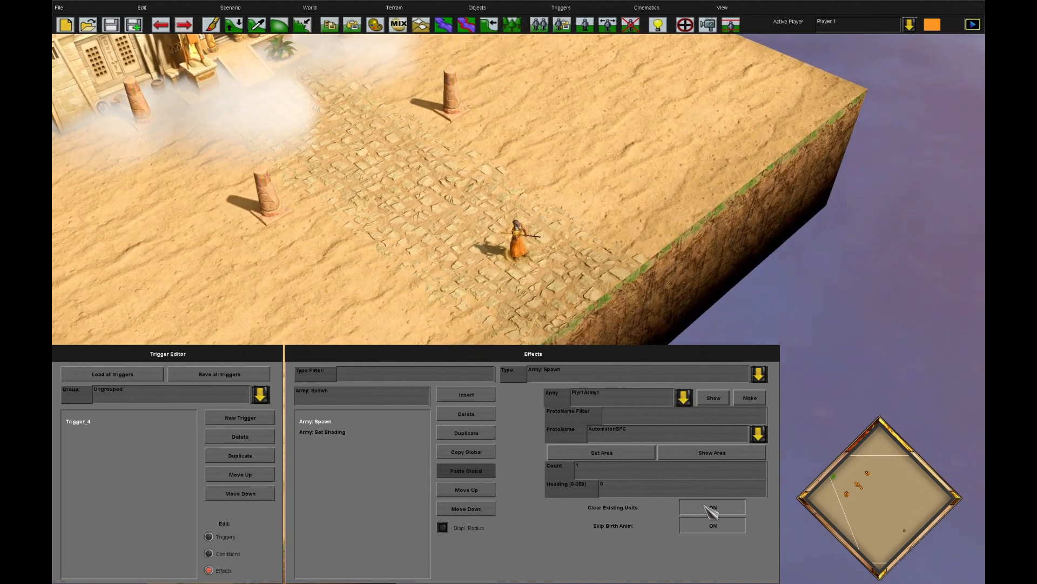
click(474, 433)
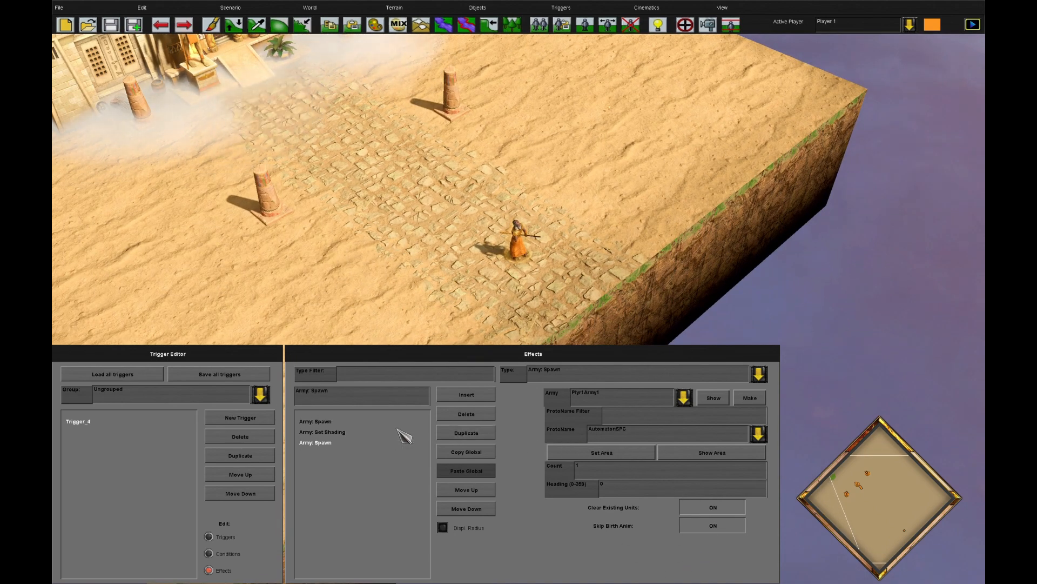
click(363, 433)
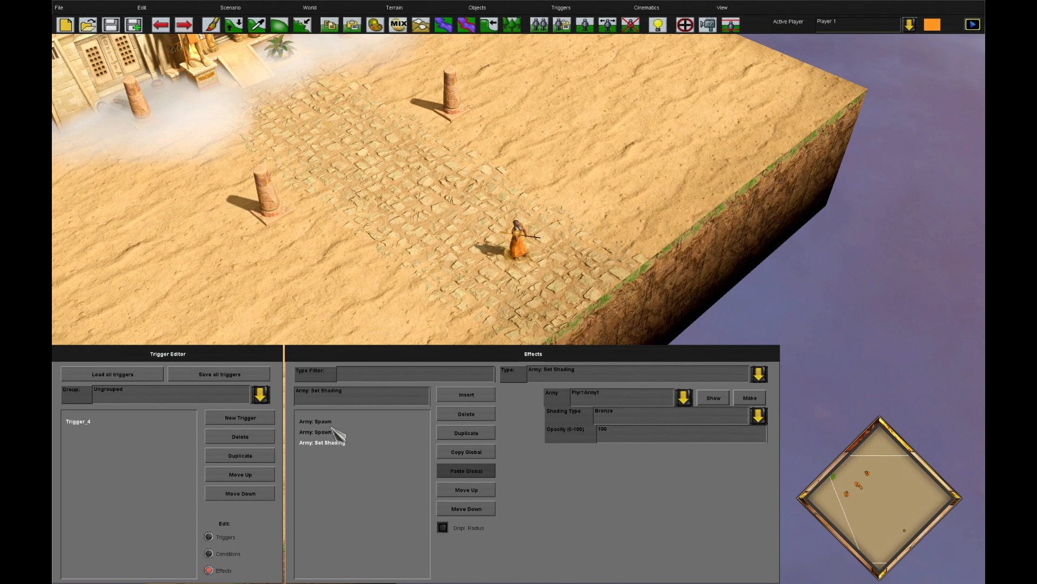
click(331, 426)
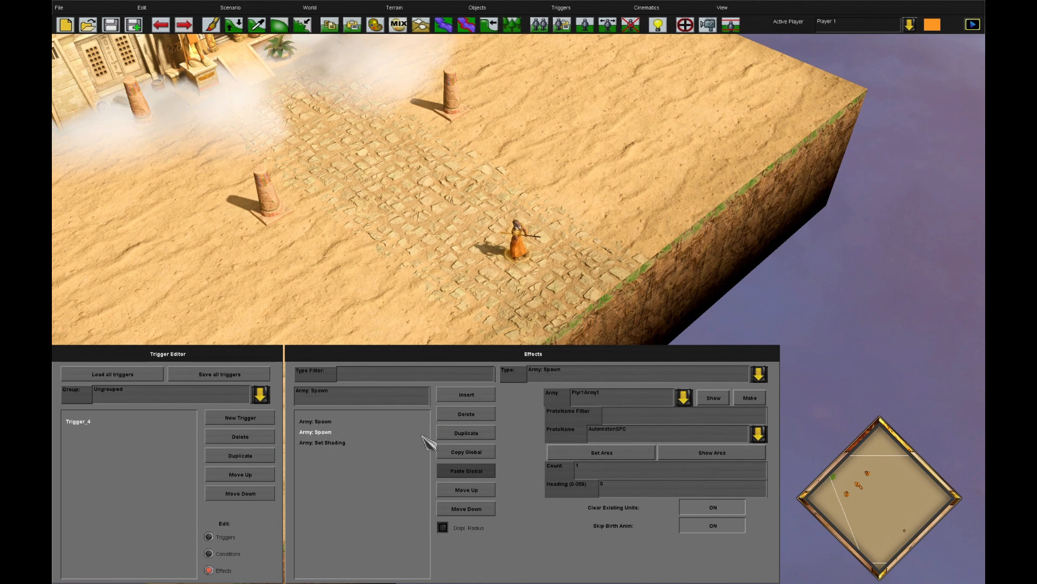
click(332, 443)
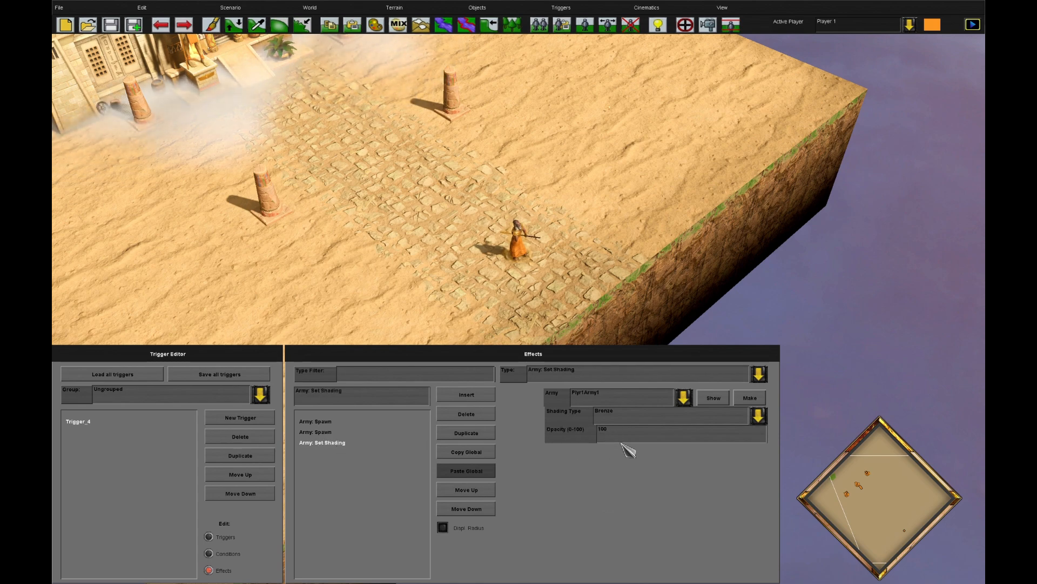
Playtest the scenario, move the two automatons along the path to compare their shading, and quit the playtest
click(295, 8)
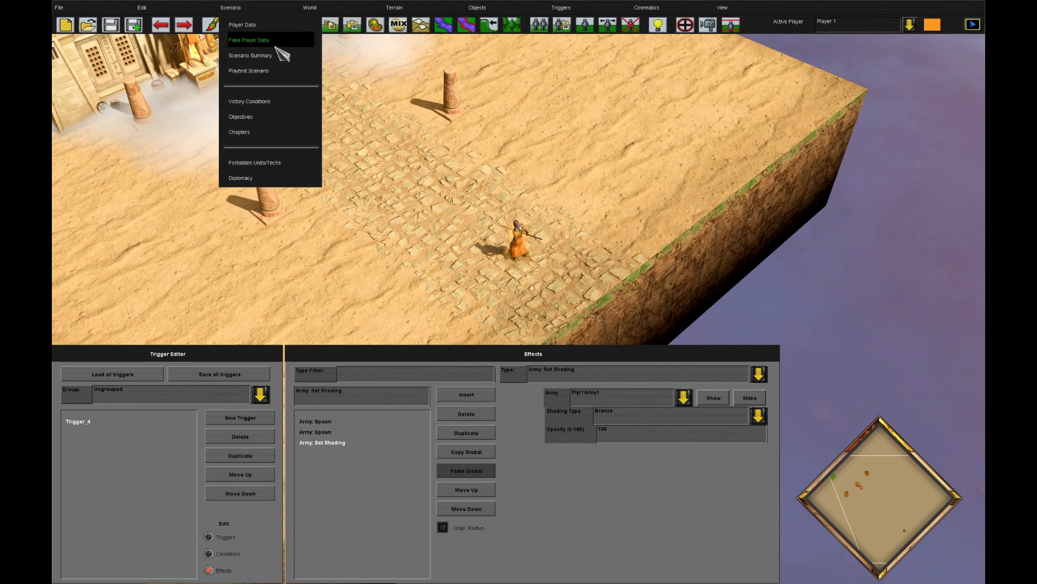
click(301, 69)
click(566, 265)
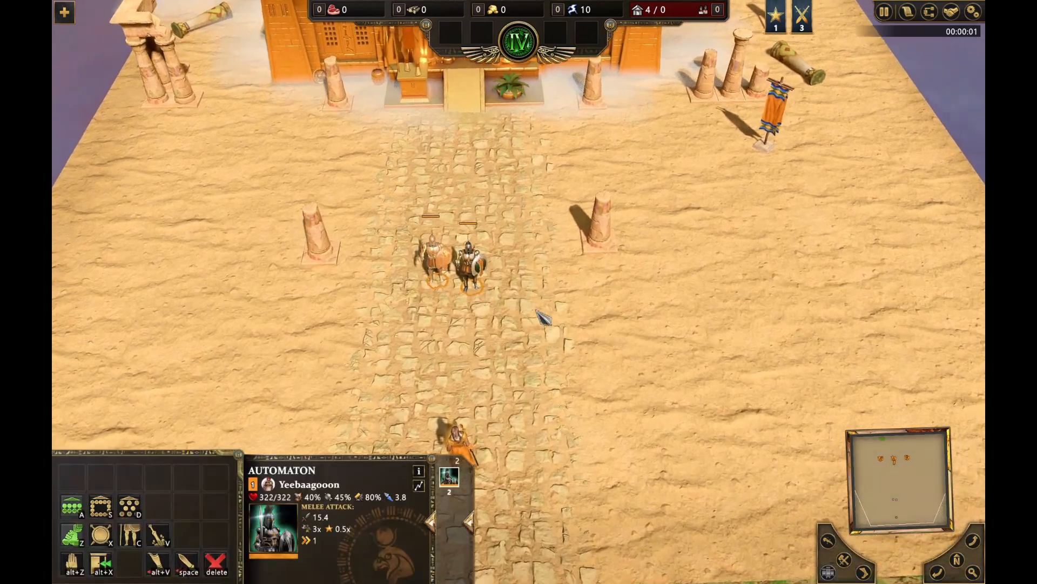
right_click(536, 311)
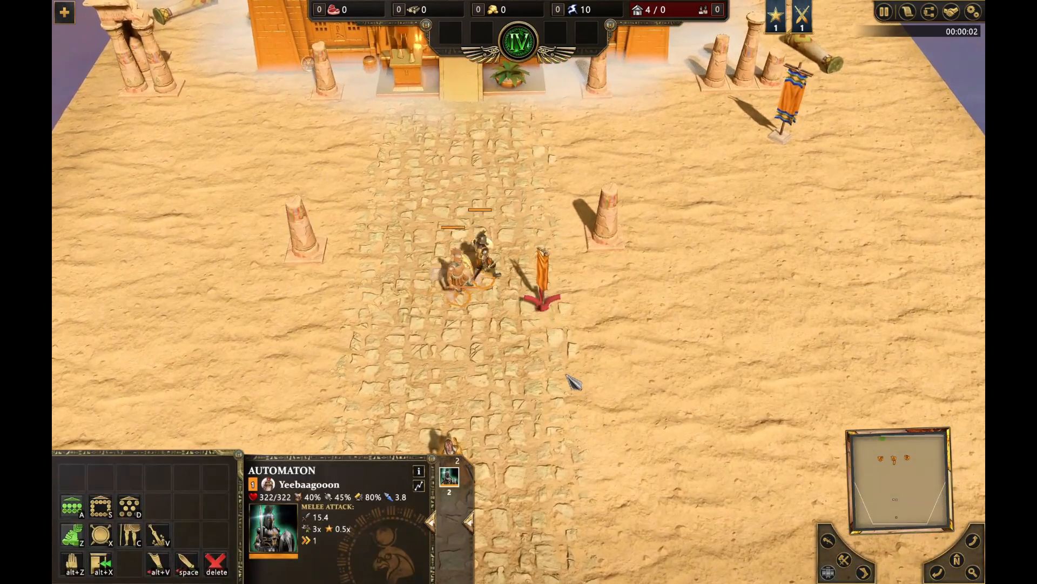
scroll(556, 361, up, 5)
mouse_move(740, 582)
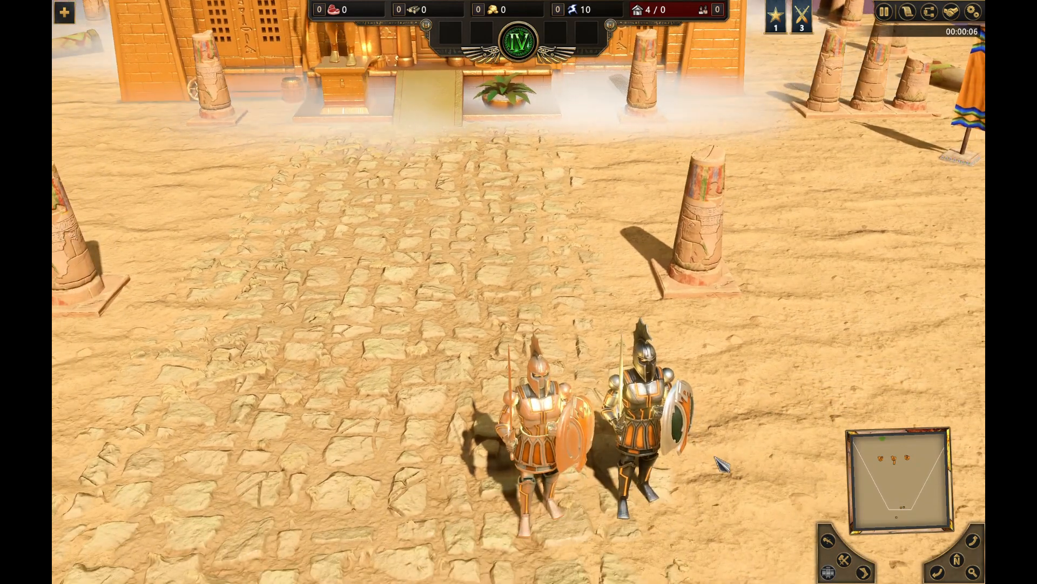
key(Escape)
click(556, 394)
click(471, 322)
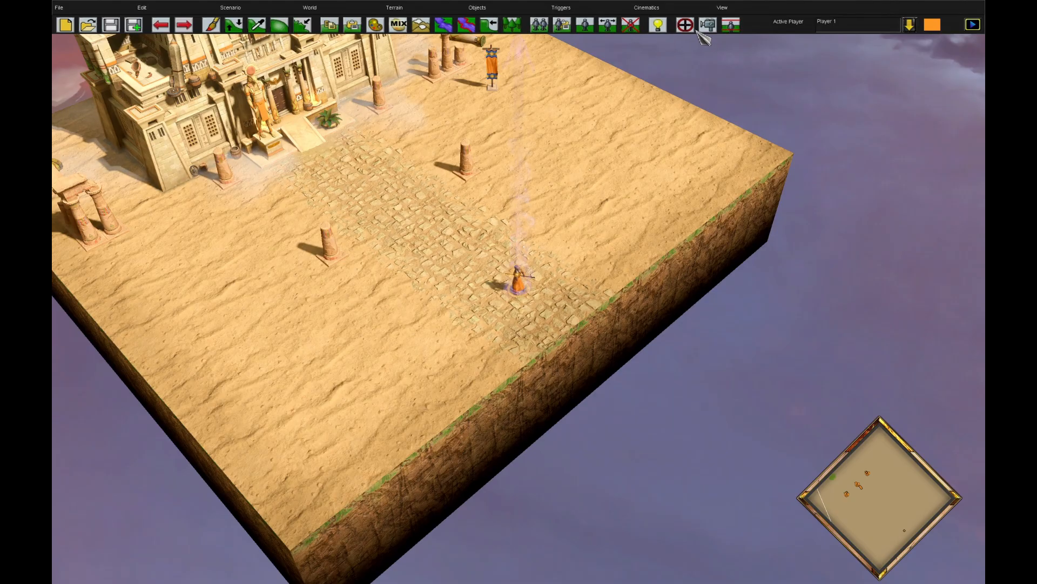
Reopen the effects of Trigger_4 in the trigger editor
click(690, 26)
click(81, 421)
click(209, 570)
scroll(463, 243, up, 4)
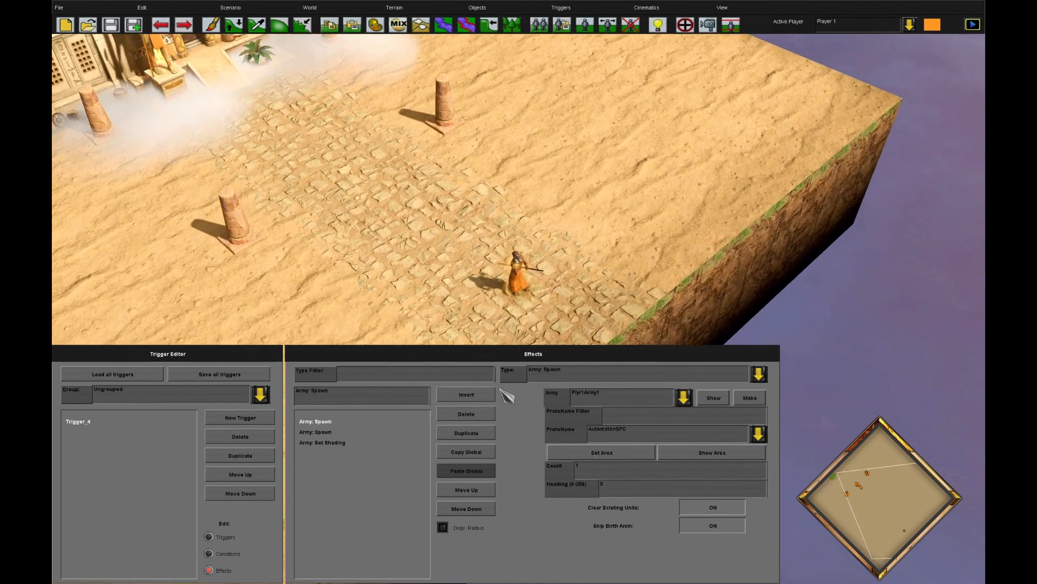
Insert a new effect in Trigger_4 and set its type to Army: Remove
click(473, 394)
click(581, 376)
scroll(654, 486, down, 5)
scroll(657, 474, down, 5)
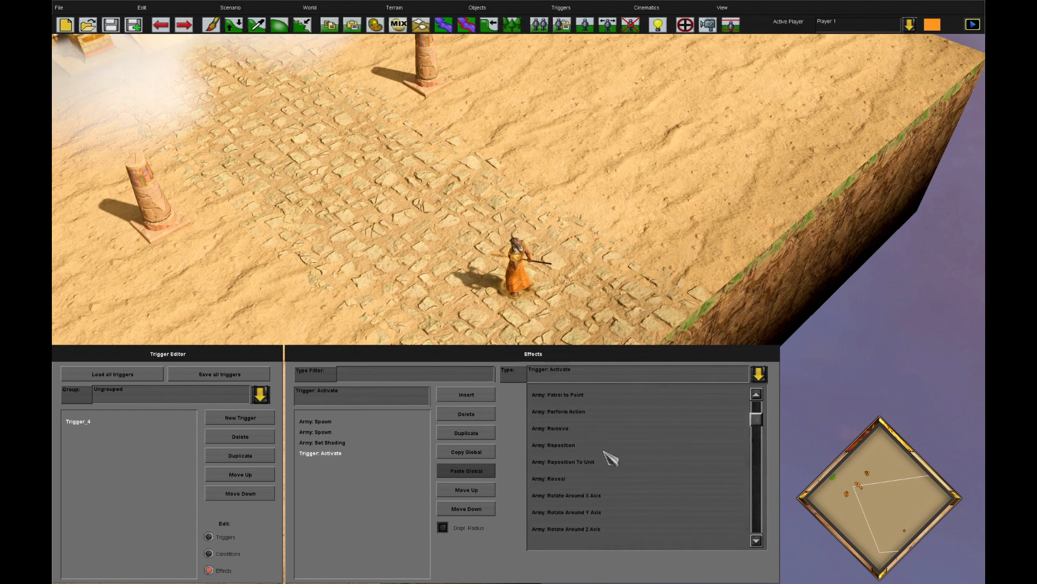
click(607, 428)
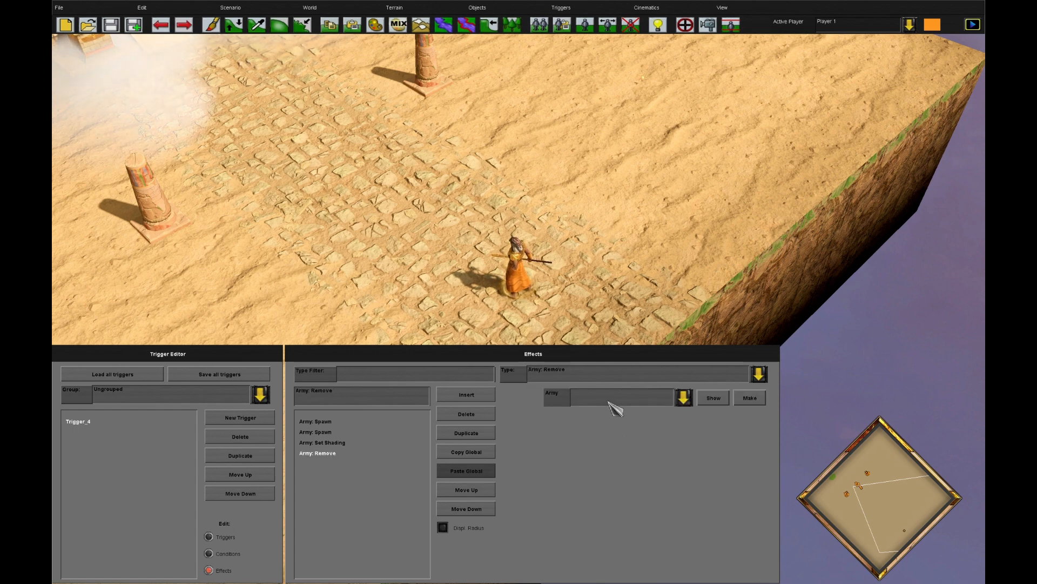
Change the Army: Remove effect to Army: Clear, compare it with the second Army: Spawn's options, and delete it
click(607, 381)
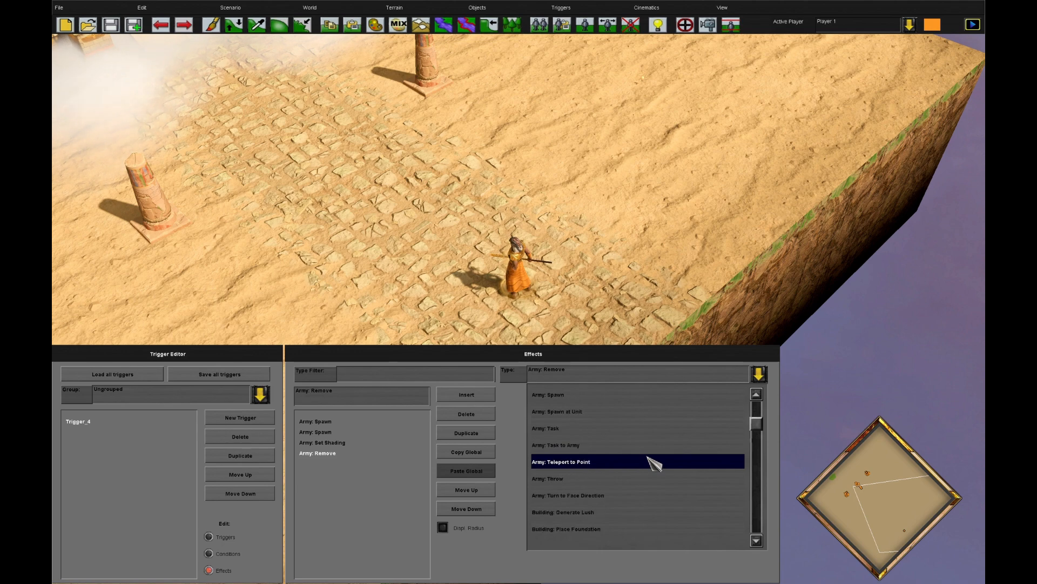
scroll(582, 448, up, 15)
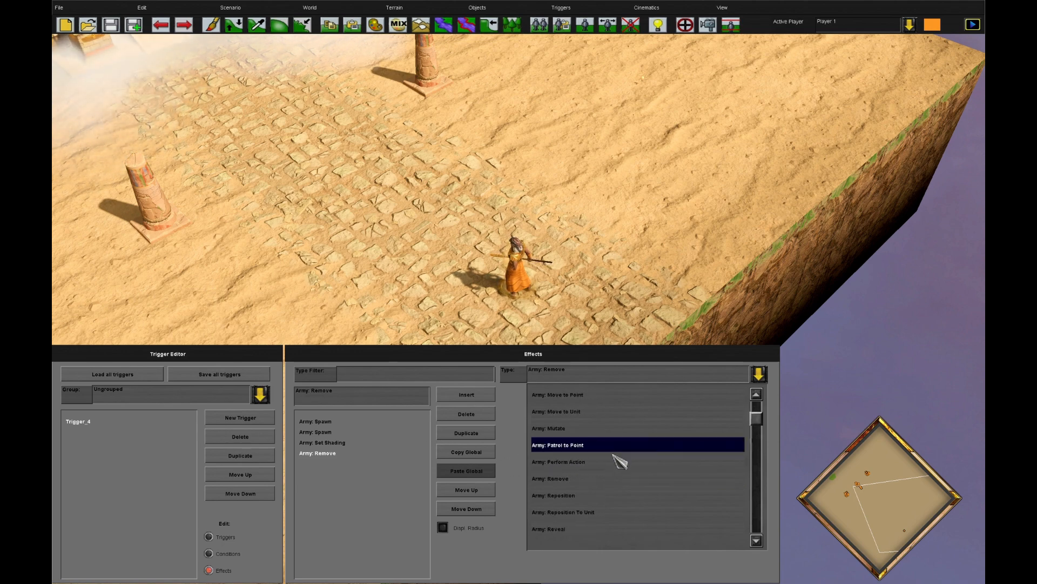
scroll(612, 454, up, 3)
click(640, 427)
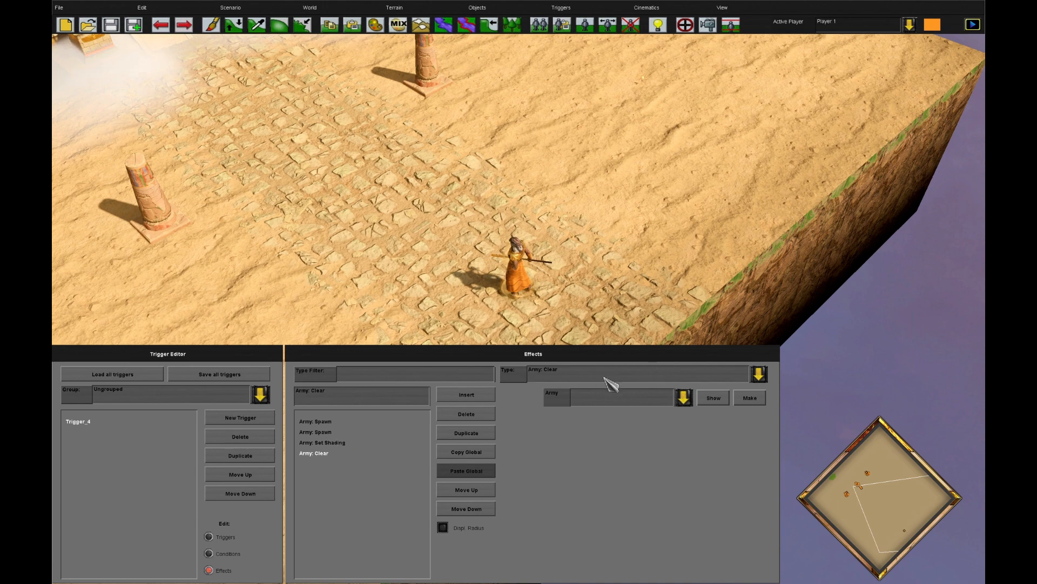
click(321, 432)
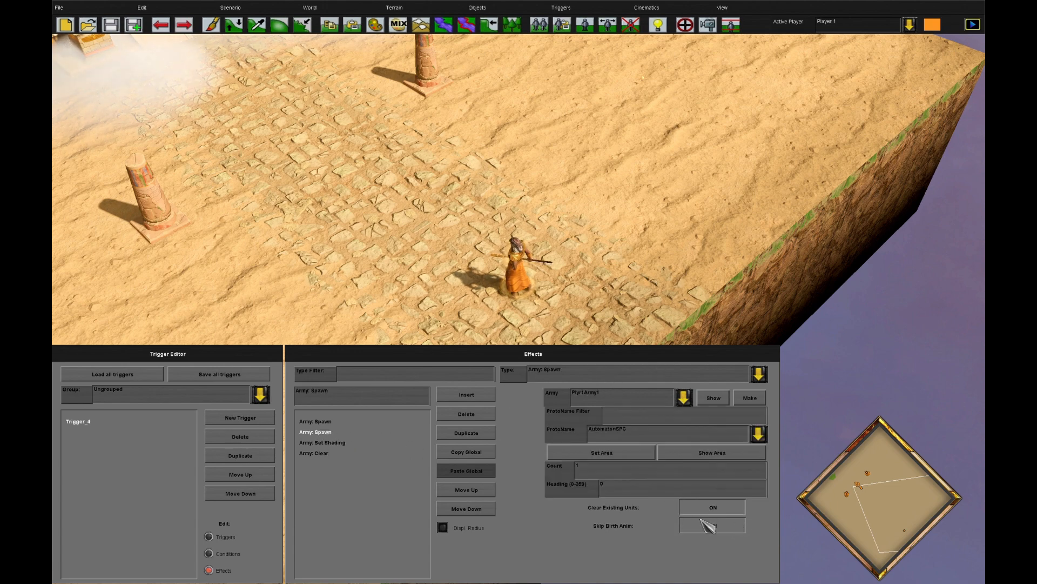
click(356, 453)
key(Delete)
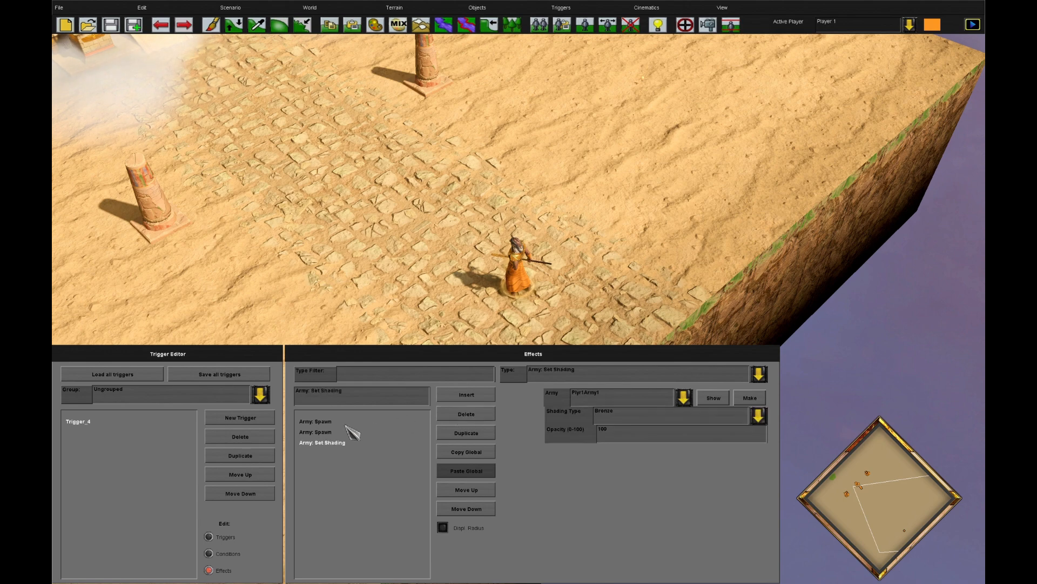
Delete the second Army: Spawn effect and set the Count of the remaining one to 30
click(324, 432)
click(466, 414)
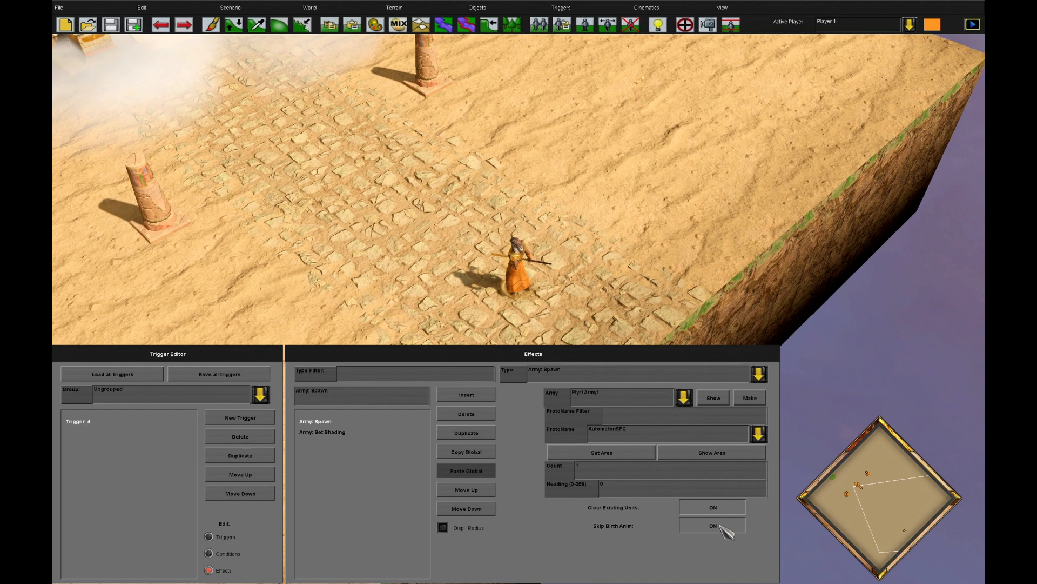
drag(617, 473, 516, 468)
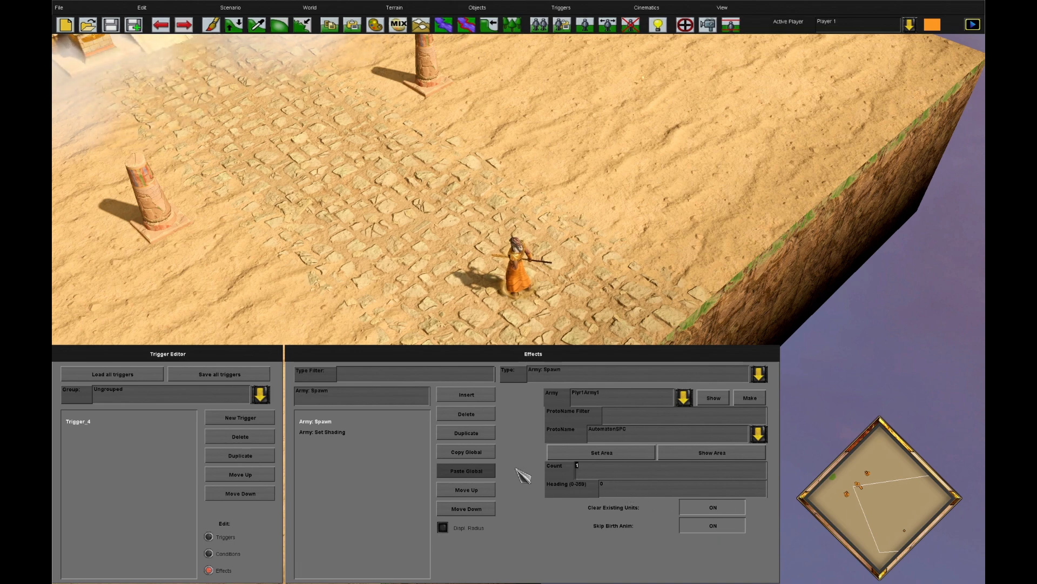
Choose a different Shading Type for the Army: Set Shading effect and review the Army: Spawn settings
click(354, 435)
click(625, 416)
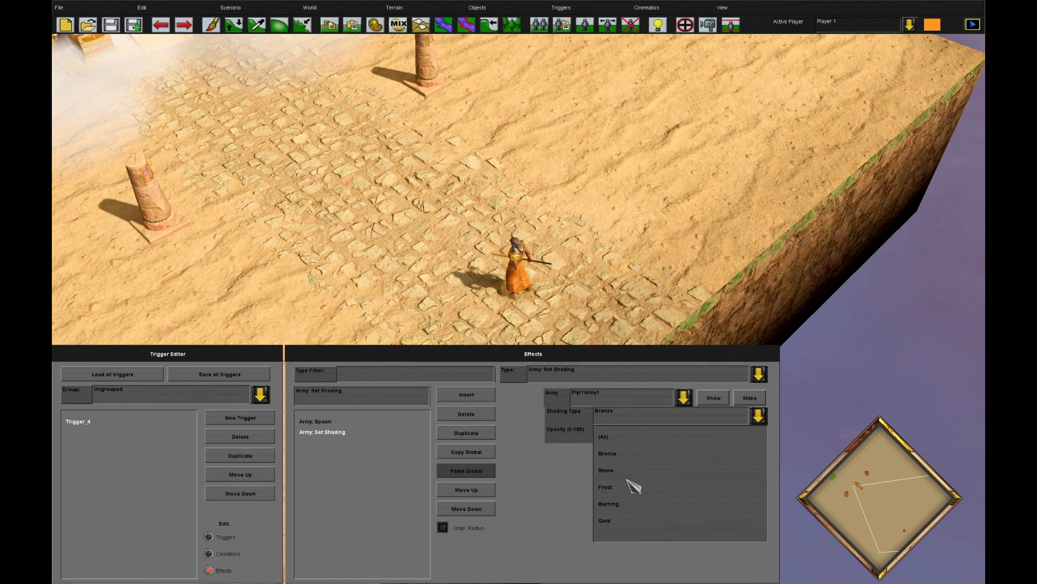
click(620, 462)
click(315, 422)
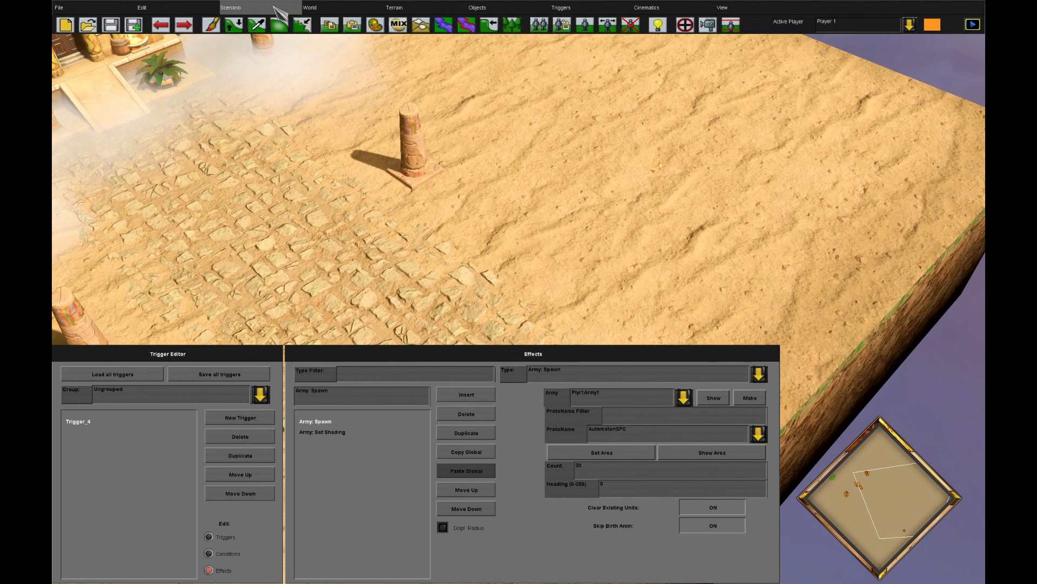
Playtest the scenario as player 1 on Standard difficulty, move all the spawned automatons around to inspect their shading, and quit
click(231, 8)
click(253, 70)
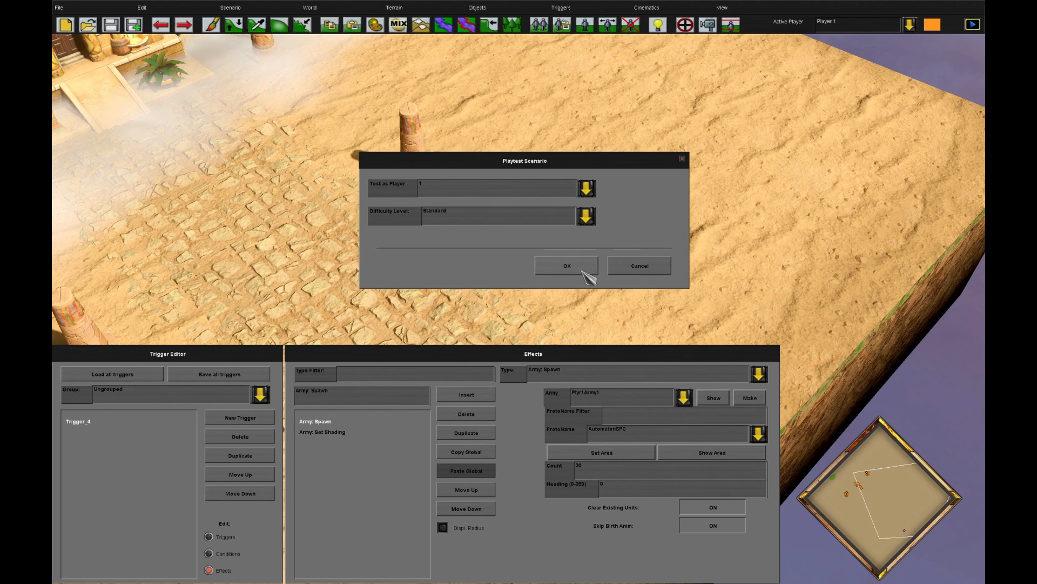
click(567, 266)
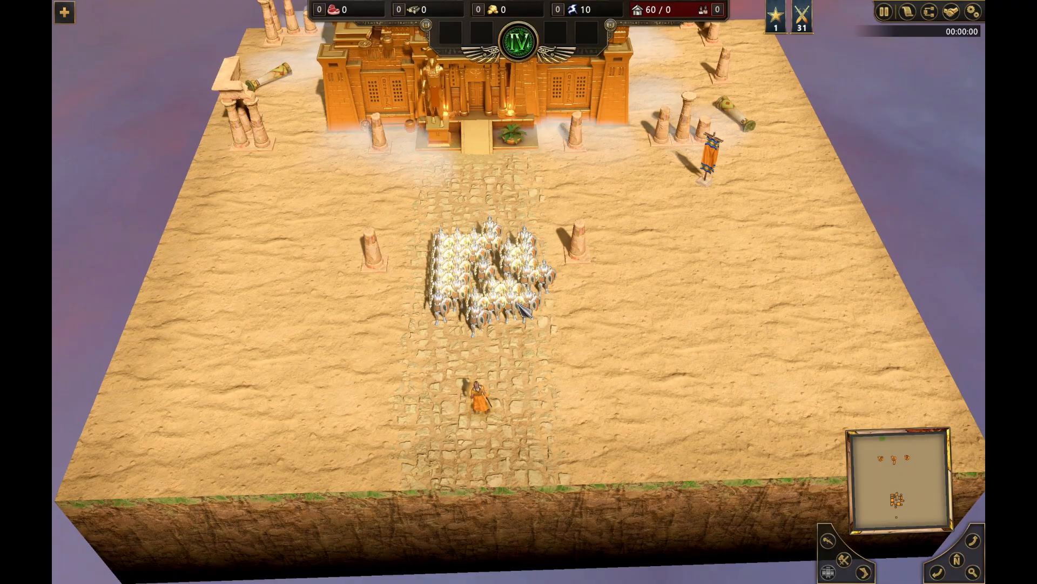
double_click(550, 287)
right_click(600, 322)
scroll(612, 342, up, 5)
scroll(421, 230, down, 3)
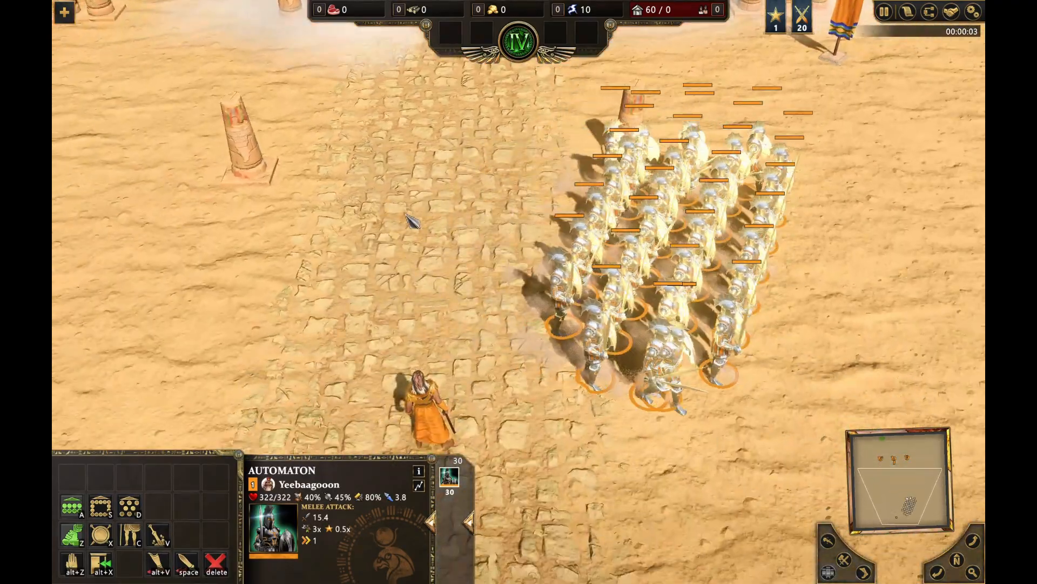
right_click(396, 178)
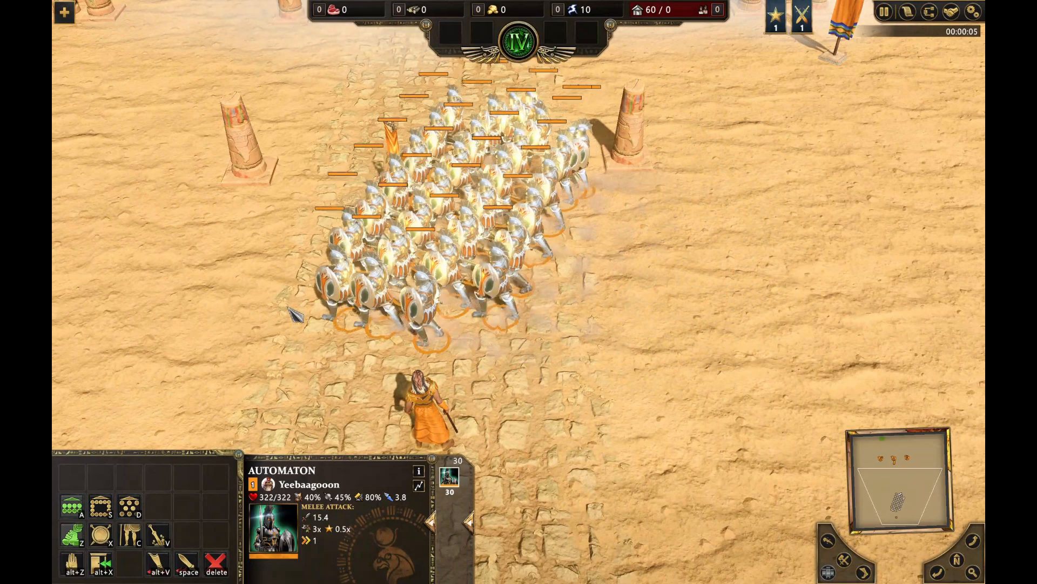
scroll(730, 69, down, 3)
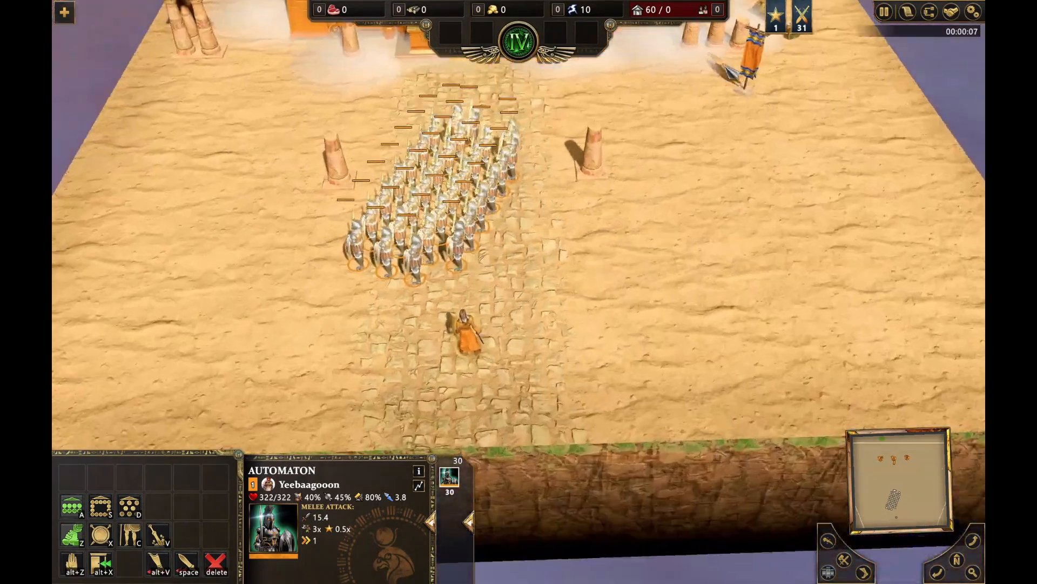
scroll(486, 472, up, 5)
scroll(550, 366, down, 3)
key(Escape)
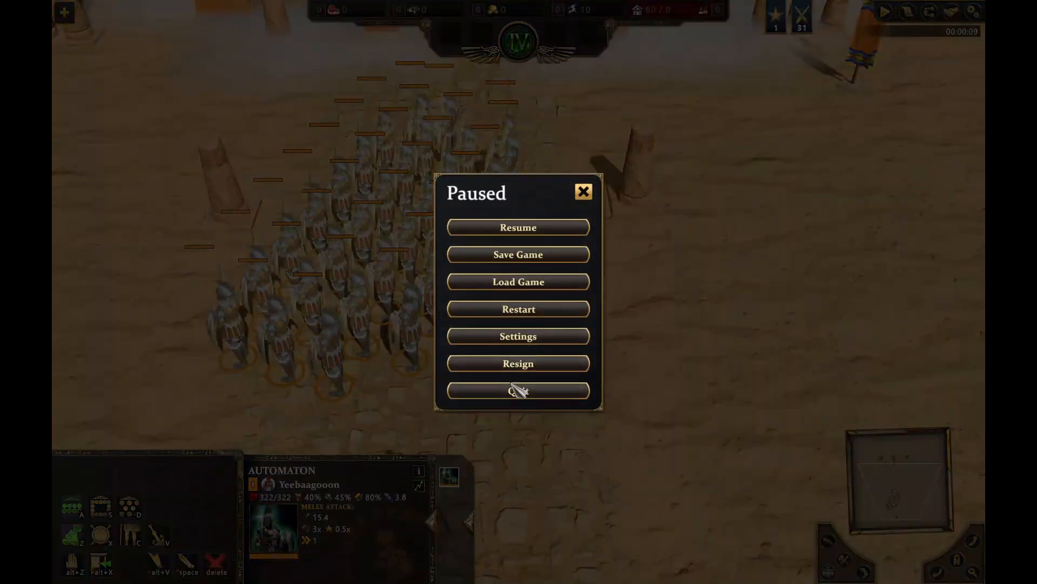
click(513, 385)
click(474, 317)
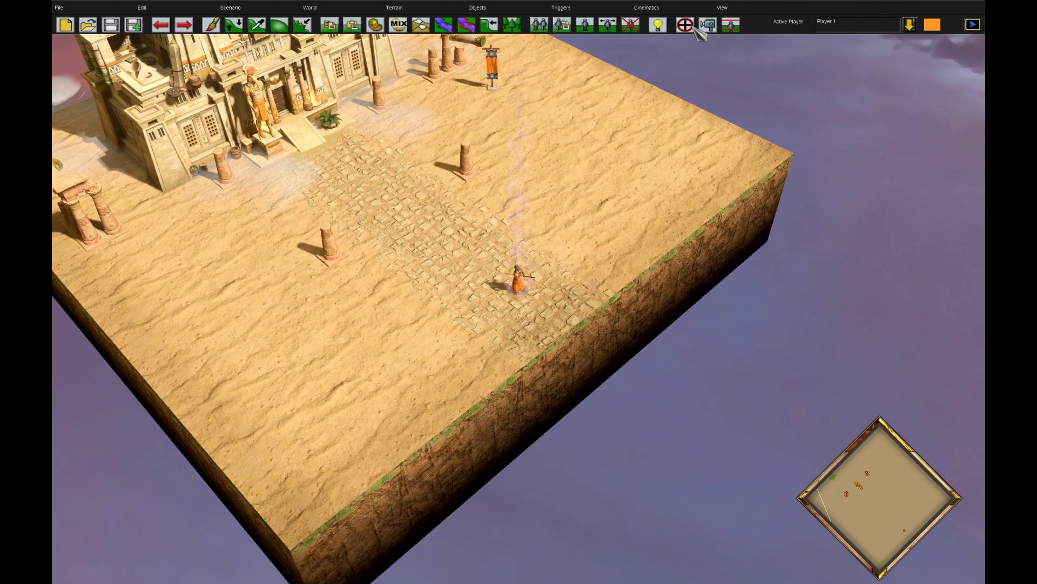
Return to the scenario editor and change Trigger_4's condition to Timer: Seconds
click(689, 25)
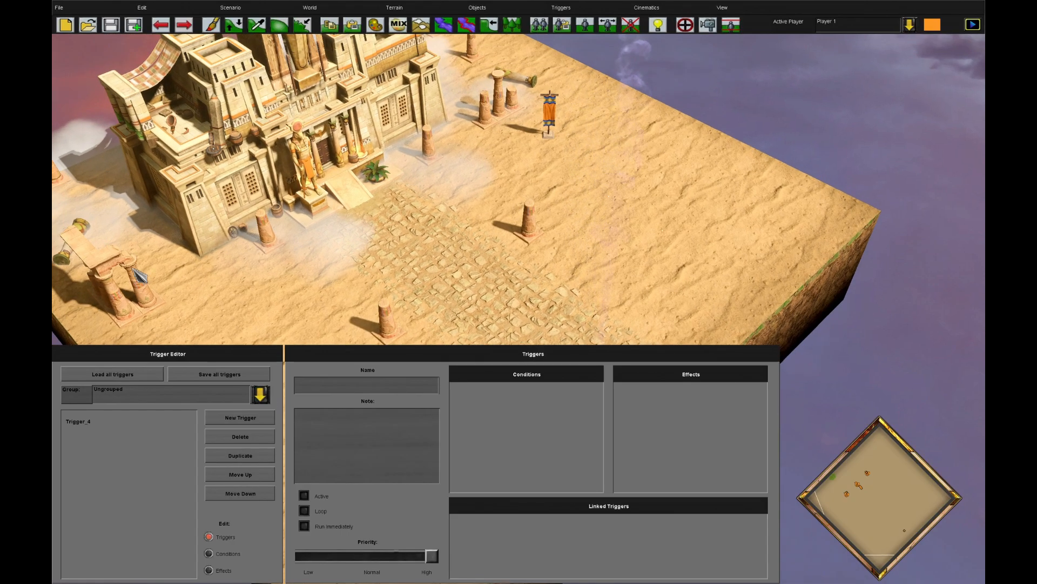
scroll(162, 243, down, 2)
scroll(292, 216, up, 5)
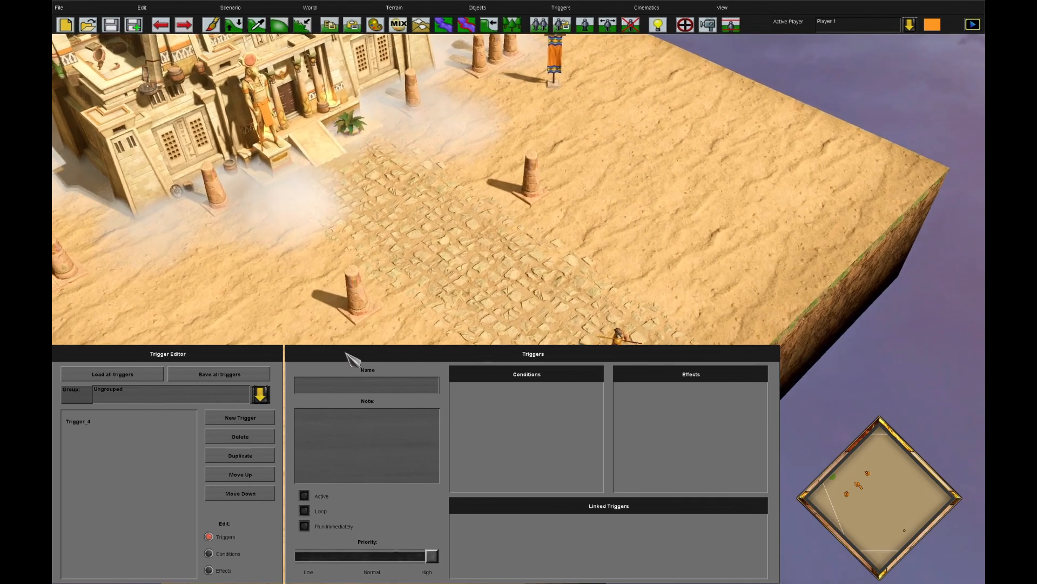
click(97, 420)
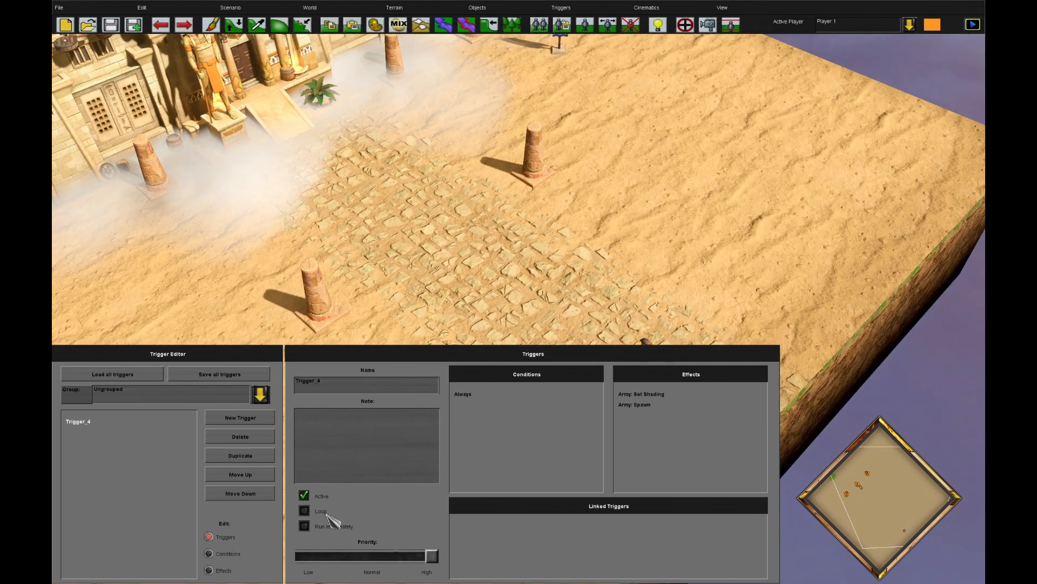
click(247, 553)
click(562, 381)
scroll(590, 442, down, 10)
click(594, 462)
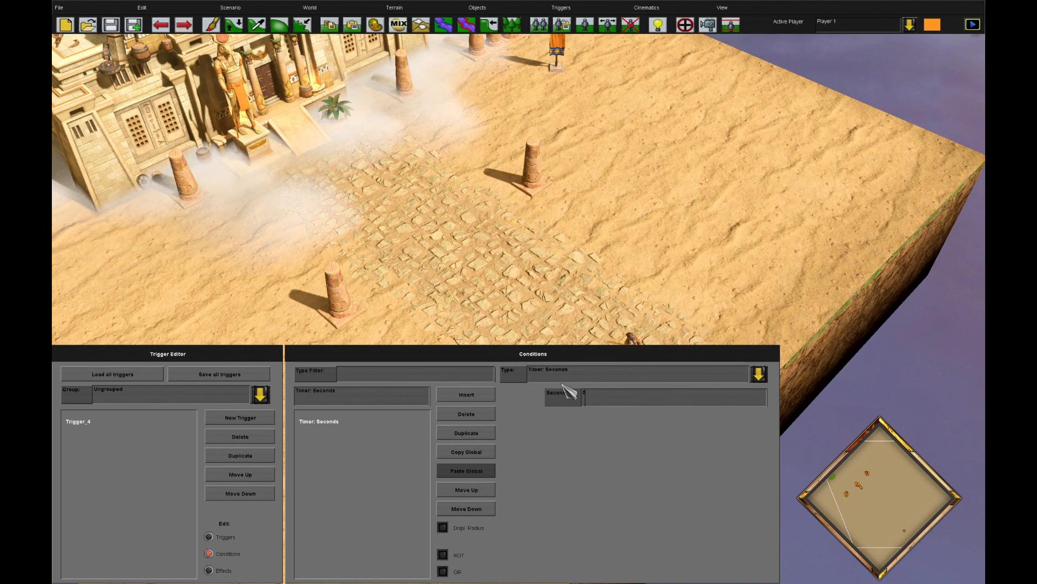
Set the Army: Spawn Count to 1, and give the Army: Set Shading effect the Burning type with opacity 500
click(233, 569)
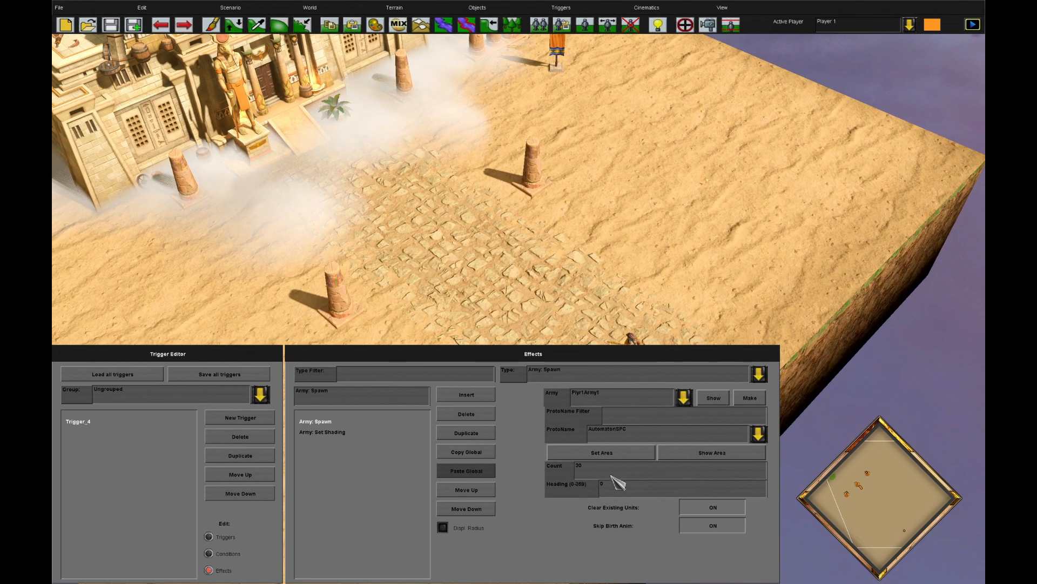
click(323, 432)
click(626, 418)
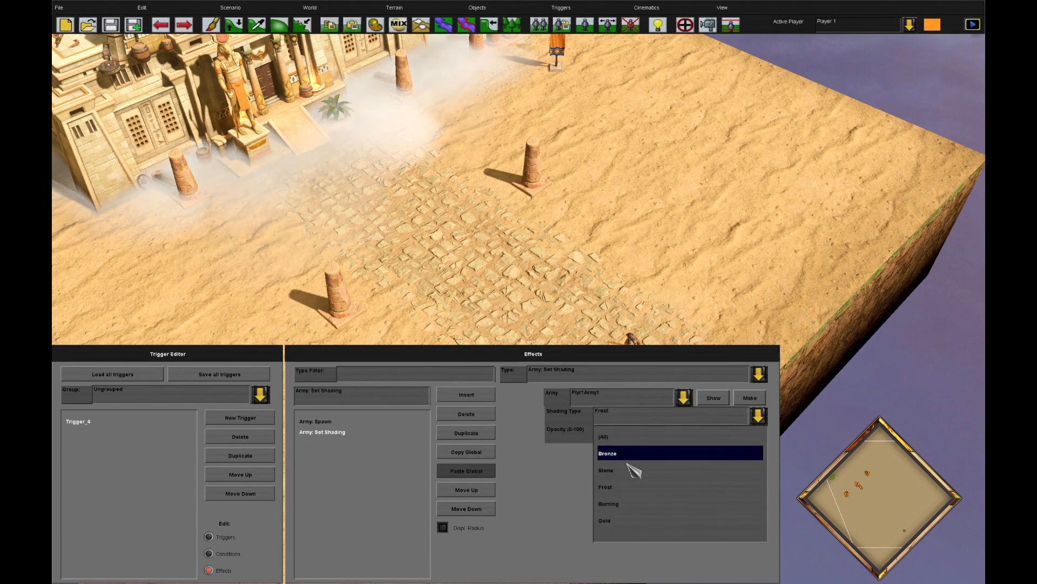
click(639, 506)
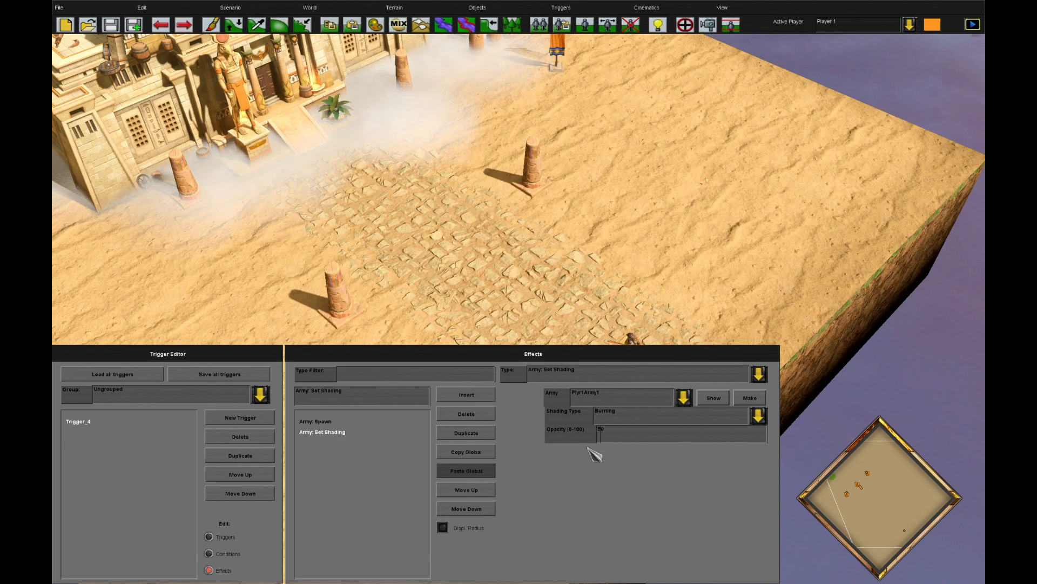
Playtest the scenario and move the automatons apart as they spawn to inspect the Burning shading
click(230, 8)
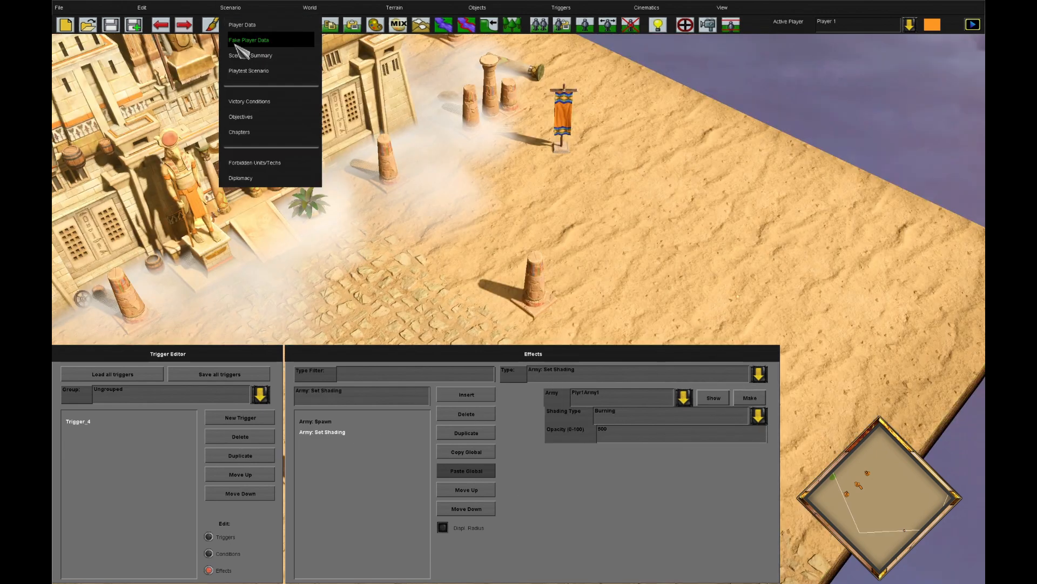
click(254, 75)
click(550, 266)
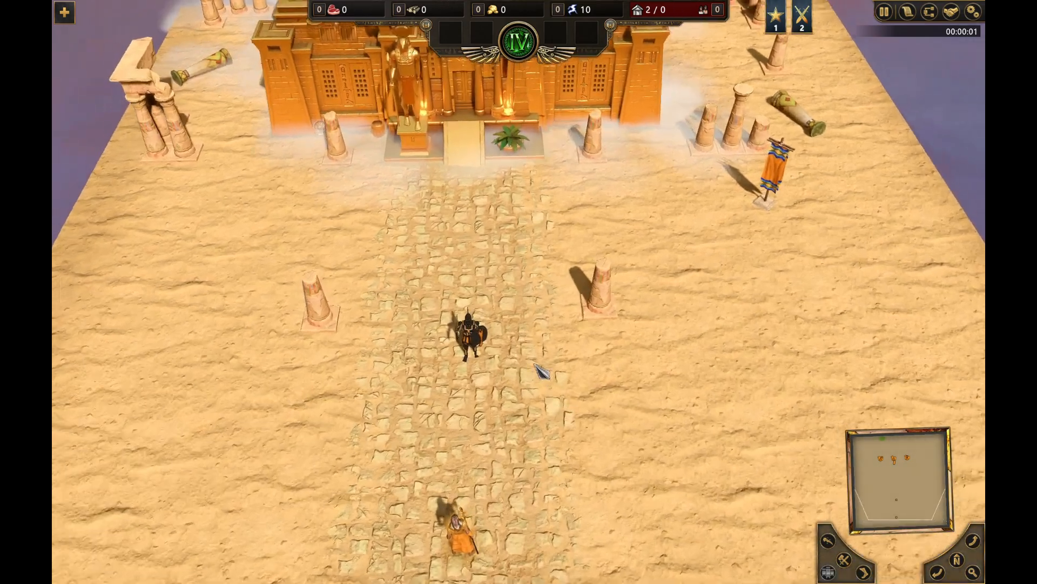
click(468, 336)
key(Down)
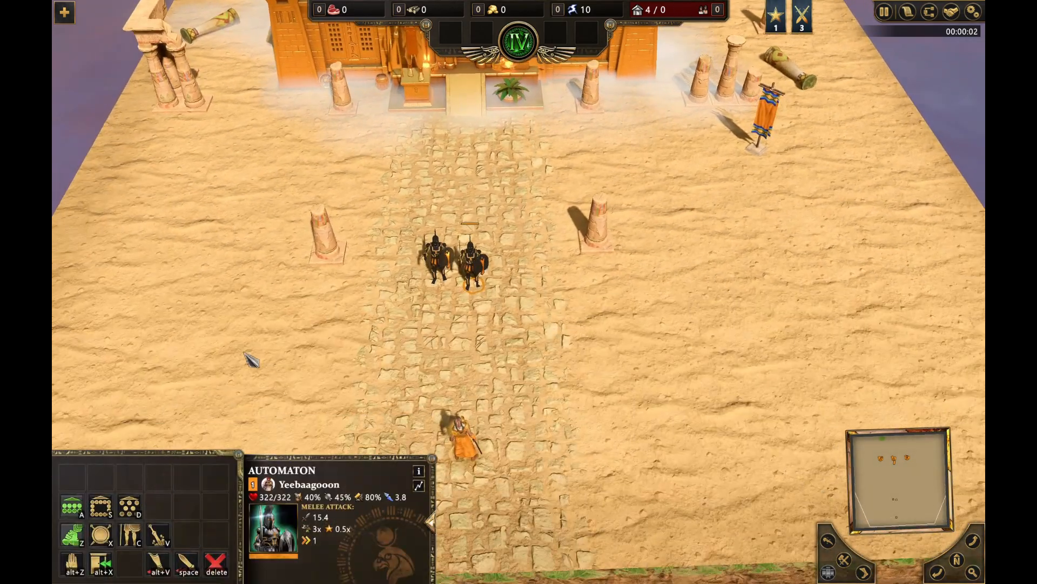
right_click(242, 355)
key(Left)
drag(566, 270, 610, 281)
right_click(727, 347)
drag(530, 256, 581, 292)
right_click(359, 239)
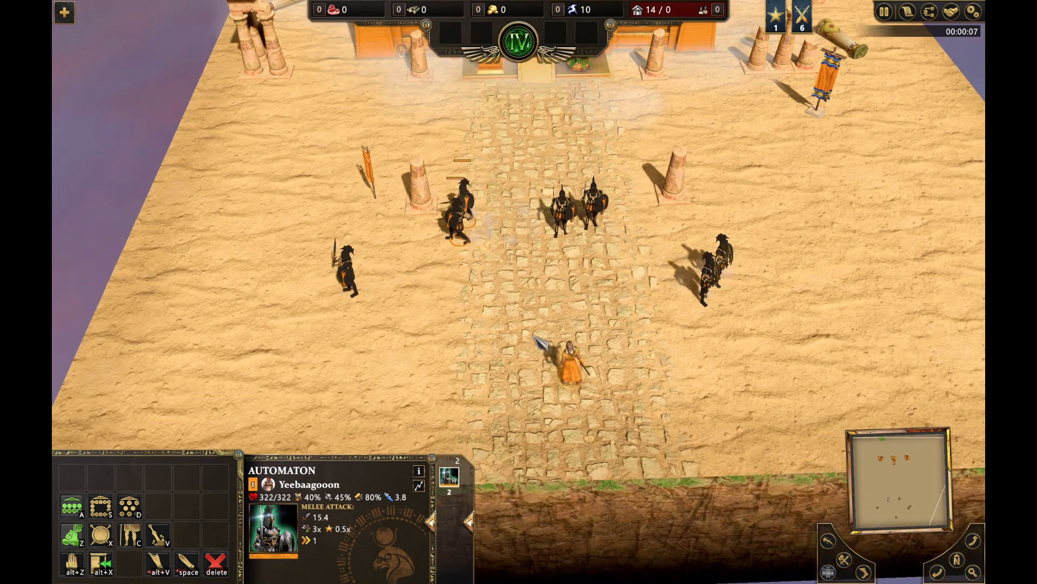
click(770, 74)
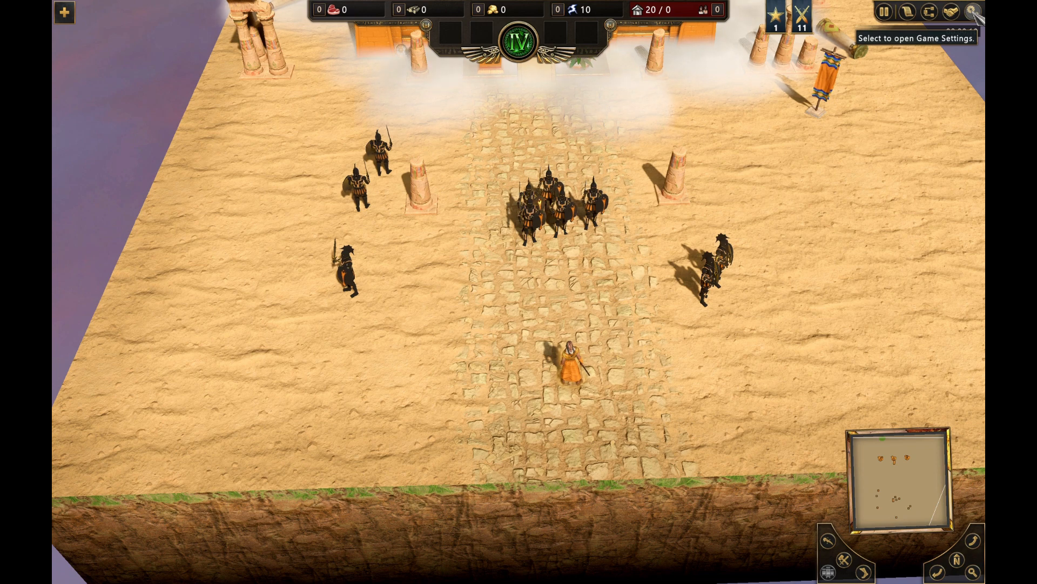
Quit the playtest and go back to the scenario editor
click(975, 12)
click(538, 391)
click(481, 314)
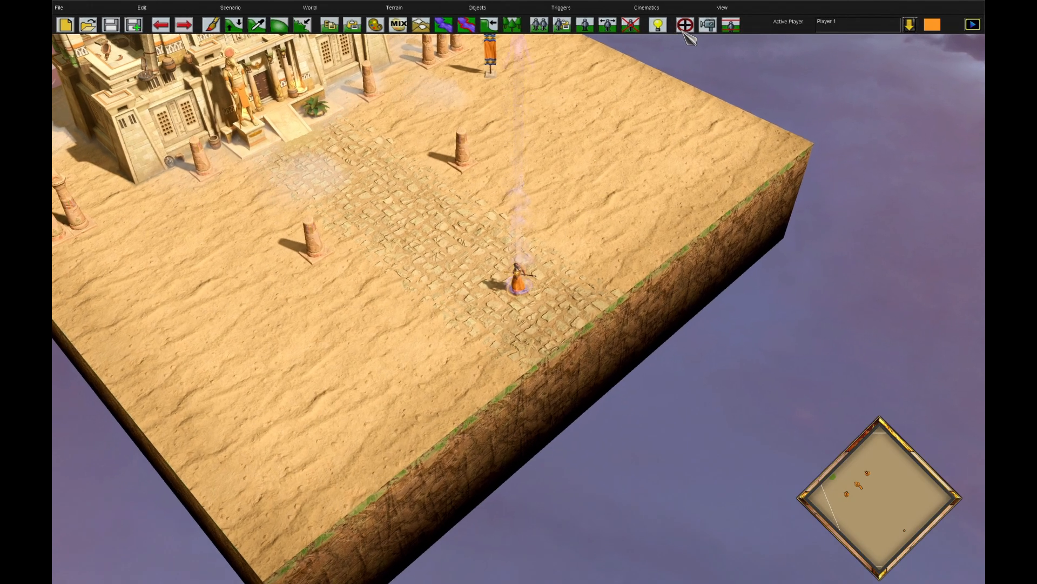
click(683, 30)
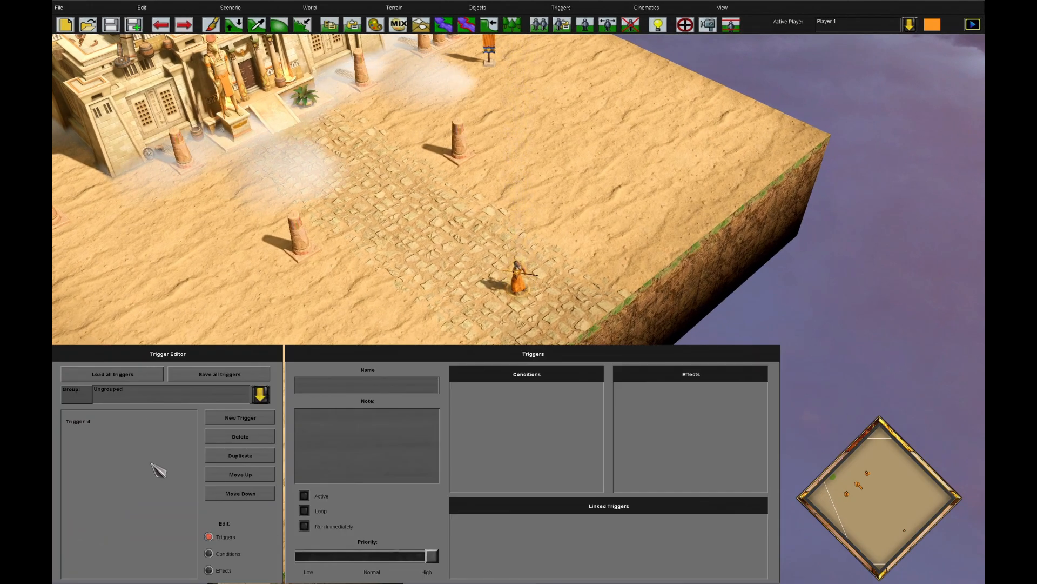
Filter the condition types by "count" and change Trigger_4's condition to Player: Unit Type Count
click(81, 421)
click(228, 553)
click(559, 376)
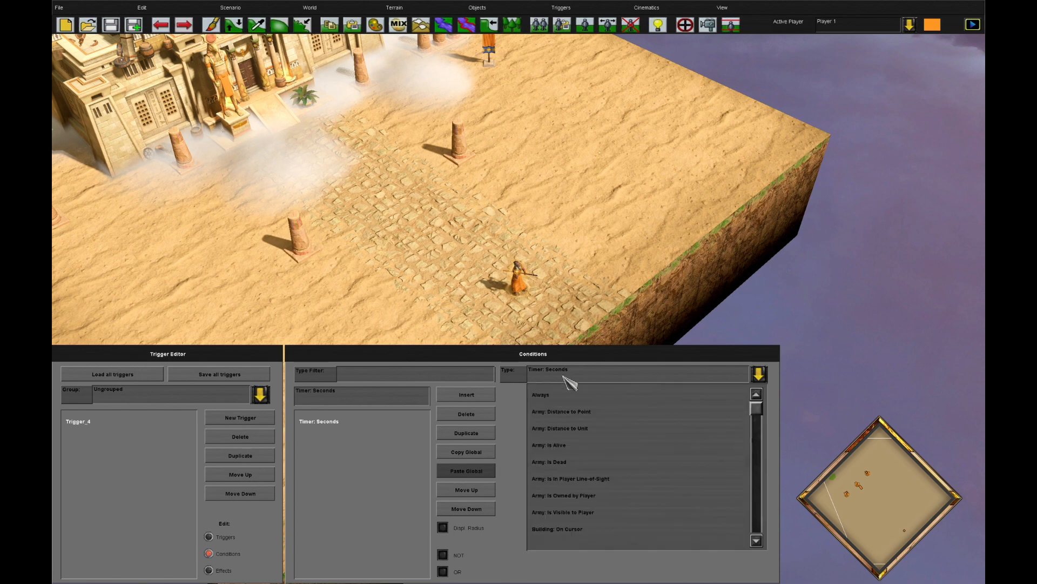
click(445, 378)
text(count)
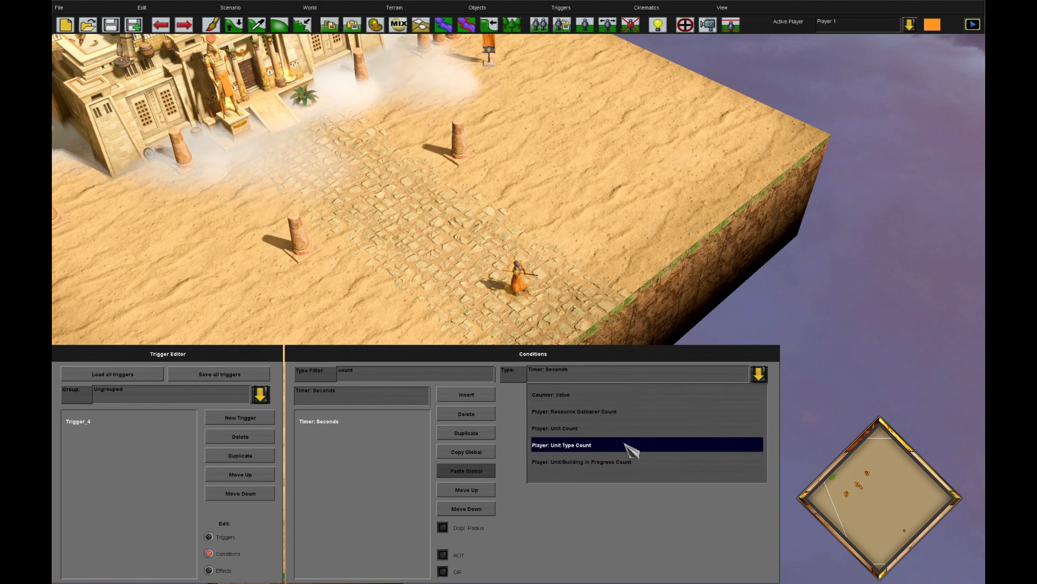
click(629, 447)
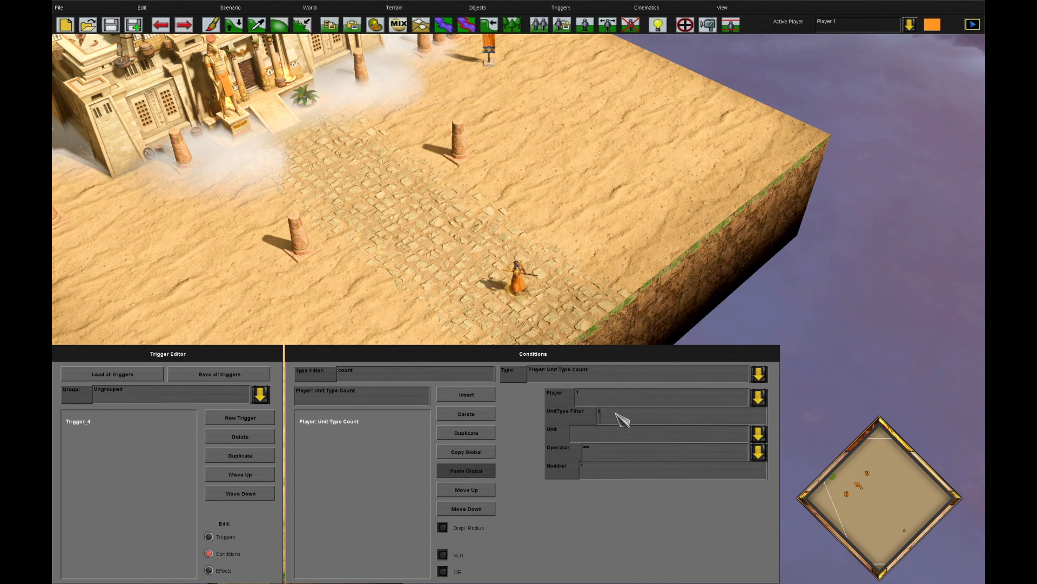
Set the Unit Type Count condition's unit to AutomatonSPC for player 1 and define its comparison operator and number
click(585, 435)
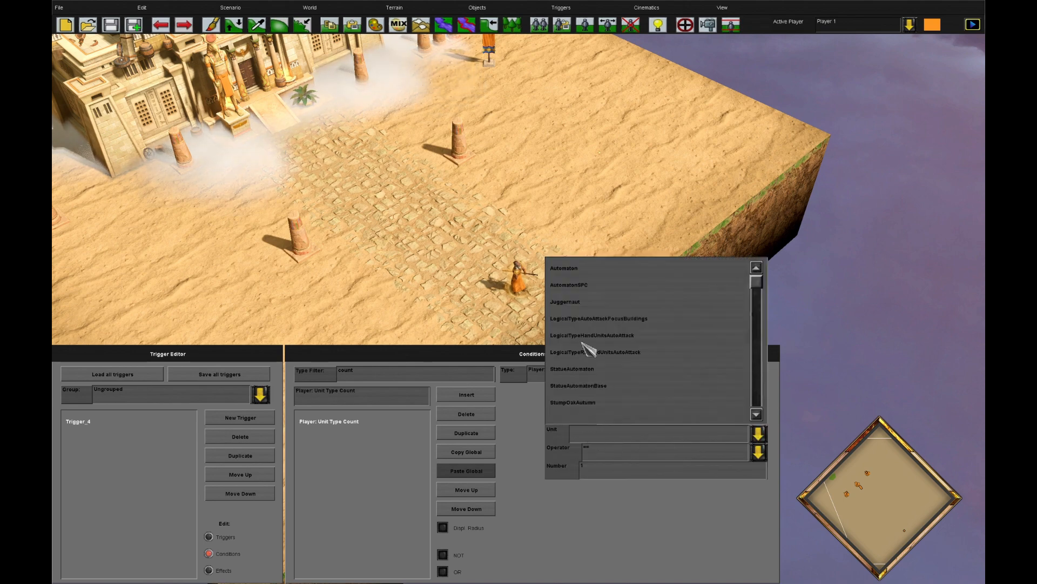
click(597, 282)
click(599, 446)
click(607, 487)
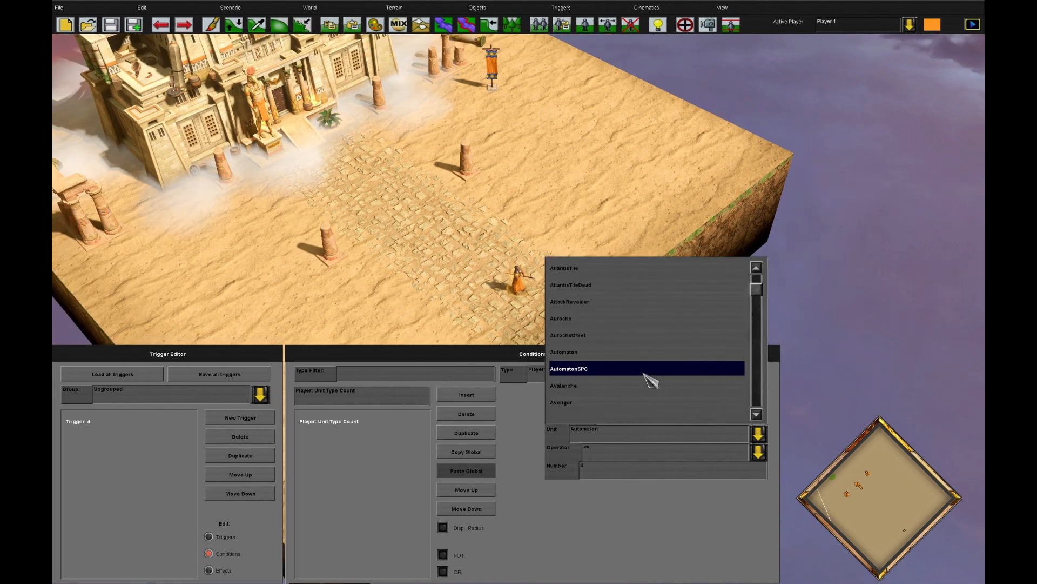
click(644, 369)
Playtest the scenario as player 1 on Standard difficulty with the unit count condition
click(231, 8)
click(265, 72)
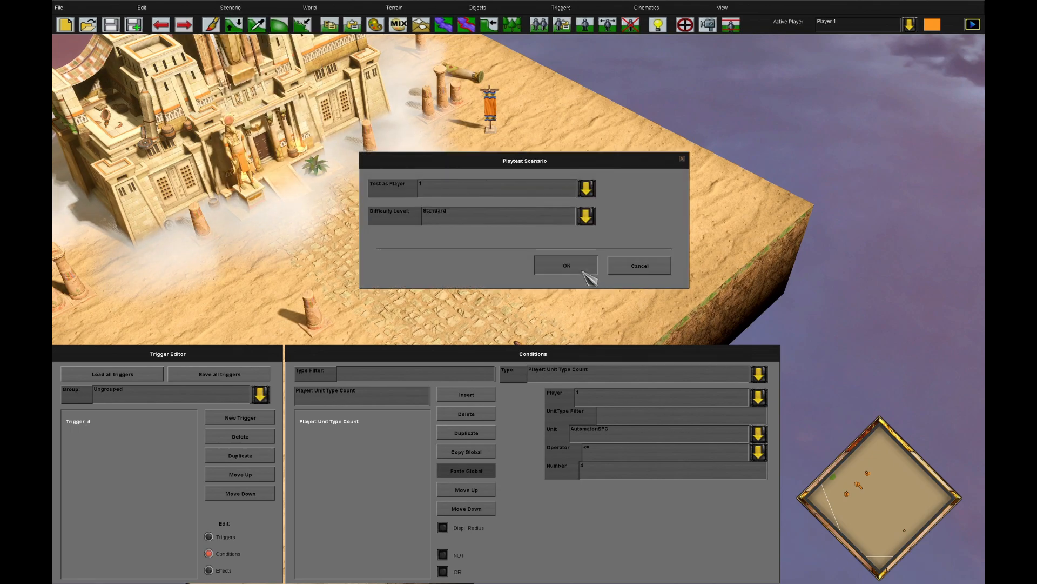
click(583, 271)
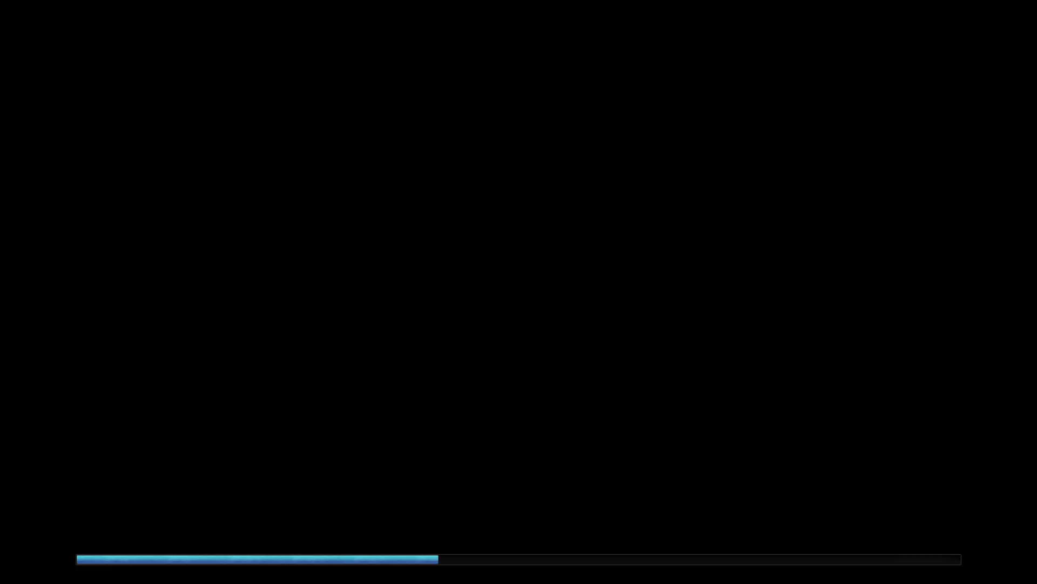